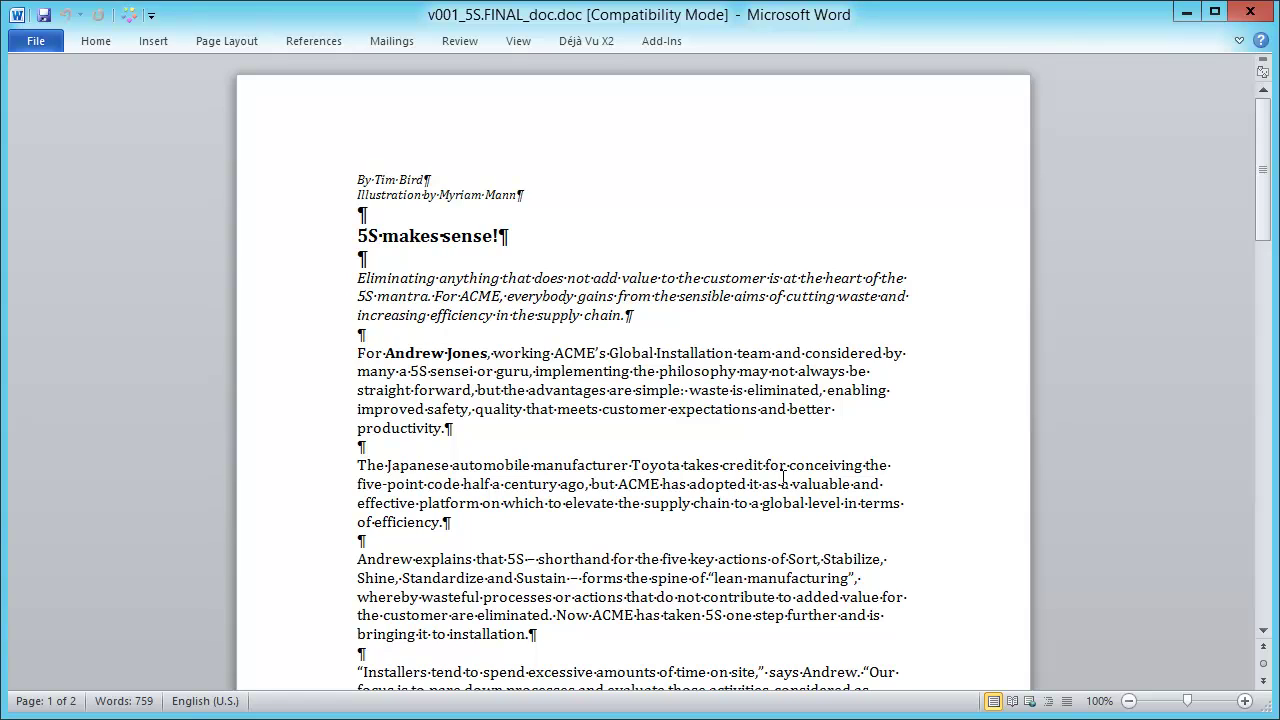
# Look over the article, then choose Word Document (*.docx) as the Save As format
pyautogui.scroll(-15, 783, 477)
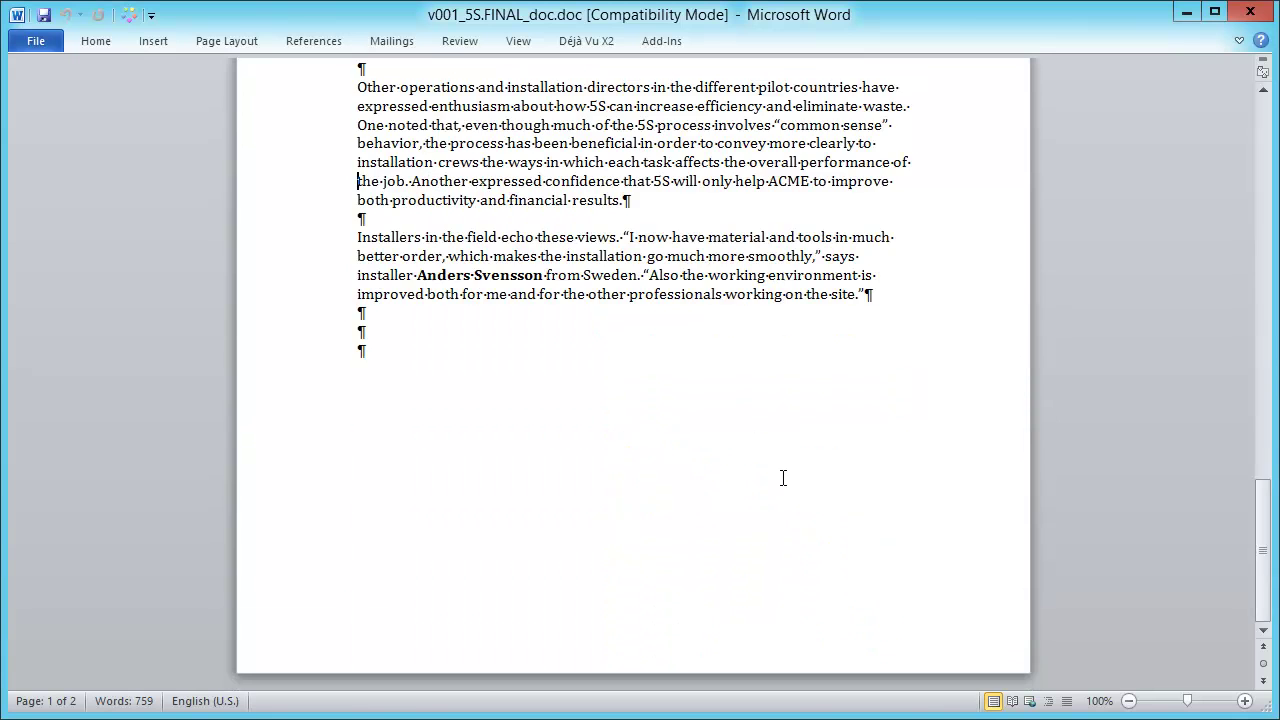
pyautogui.scroll(6, 783, 477)
pyautogui.scroll(15, 783, 477)
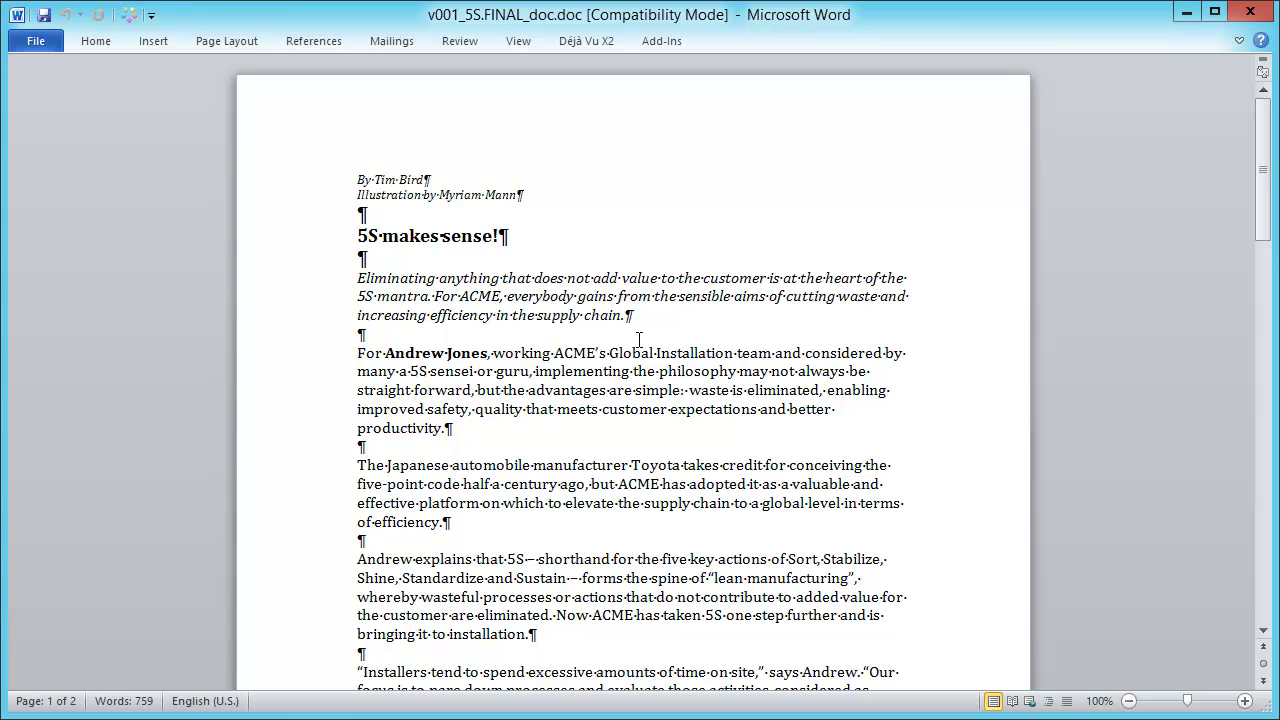
pyautogui.press('F12')
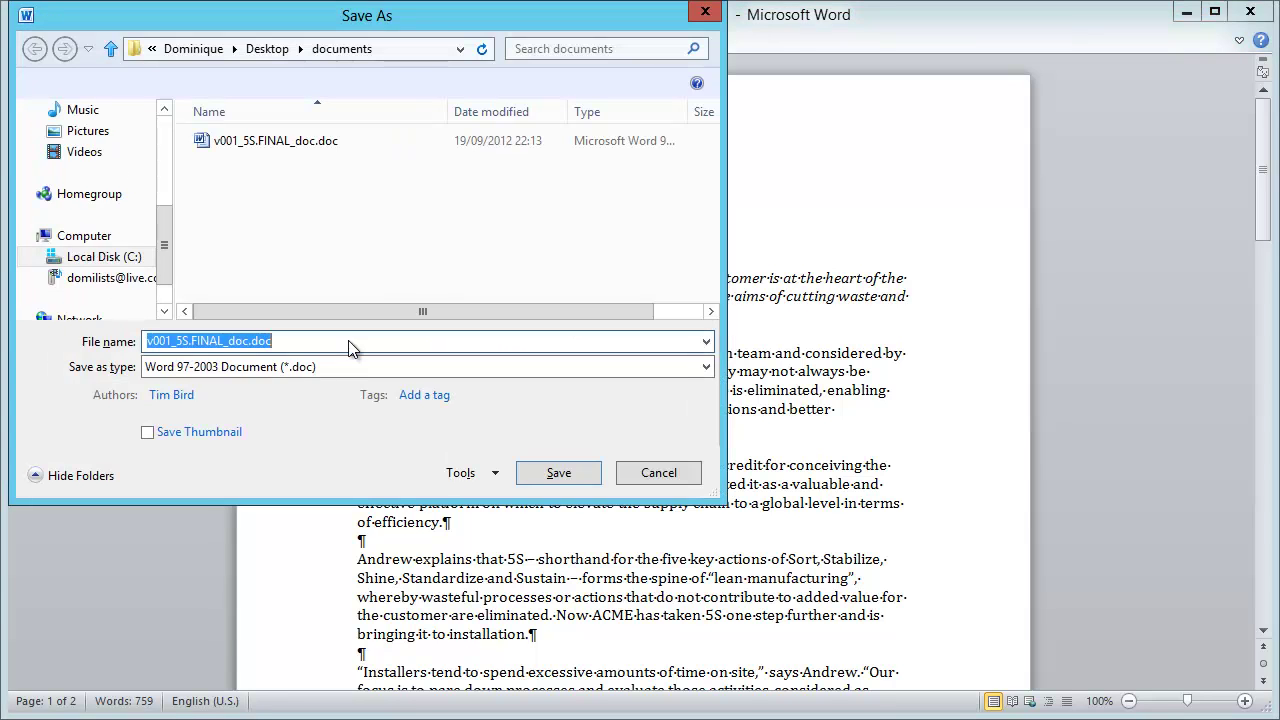
pyautogui.click(344, 361)
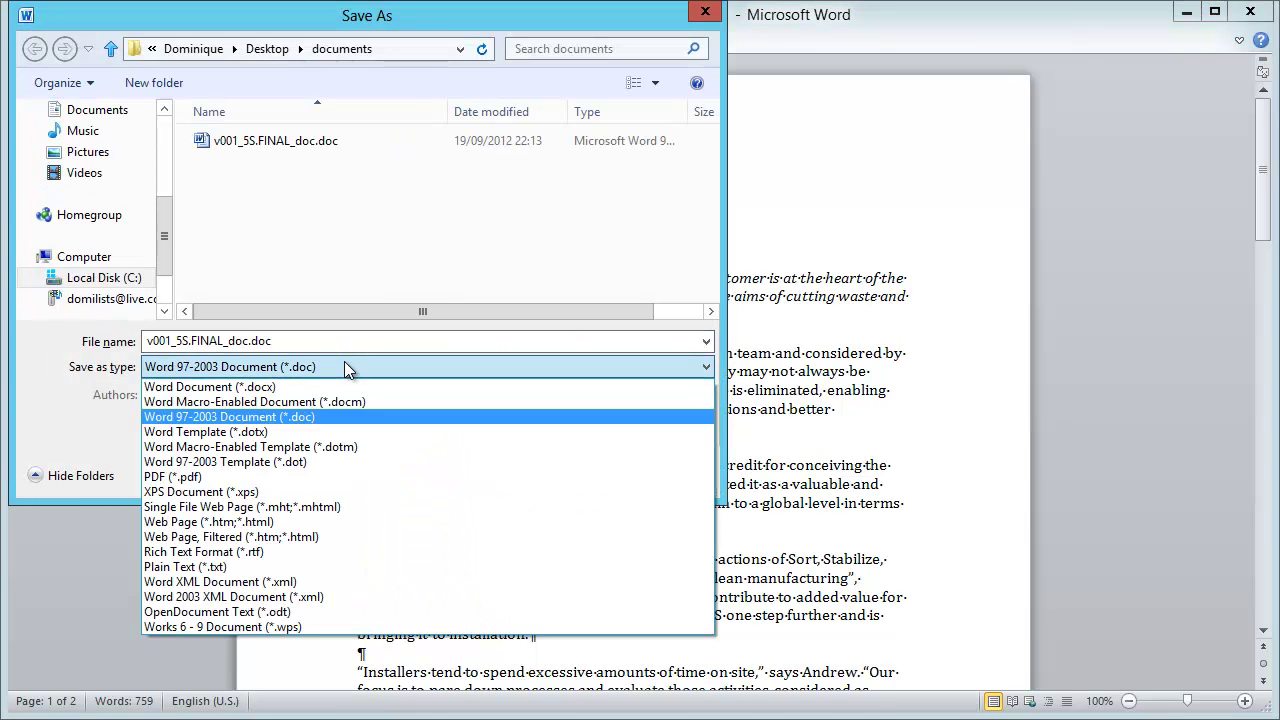
pyautogui.click(283, 387)
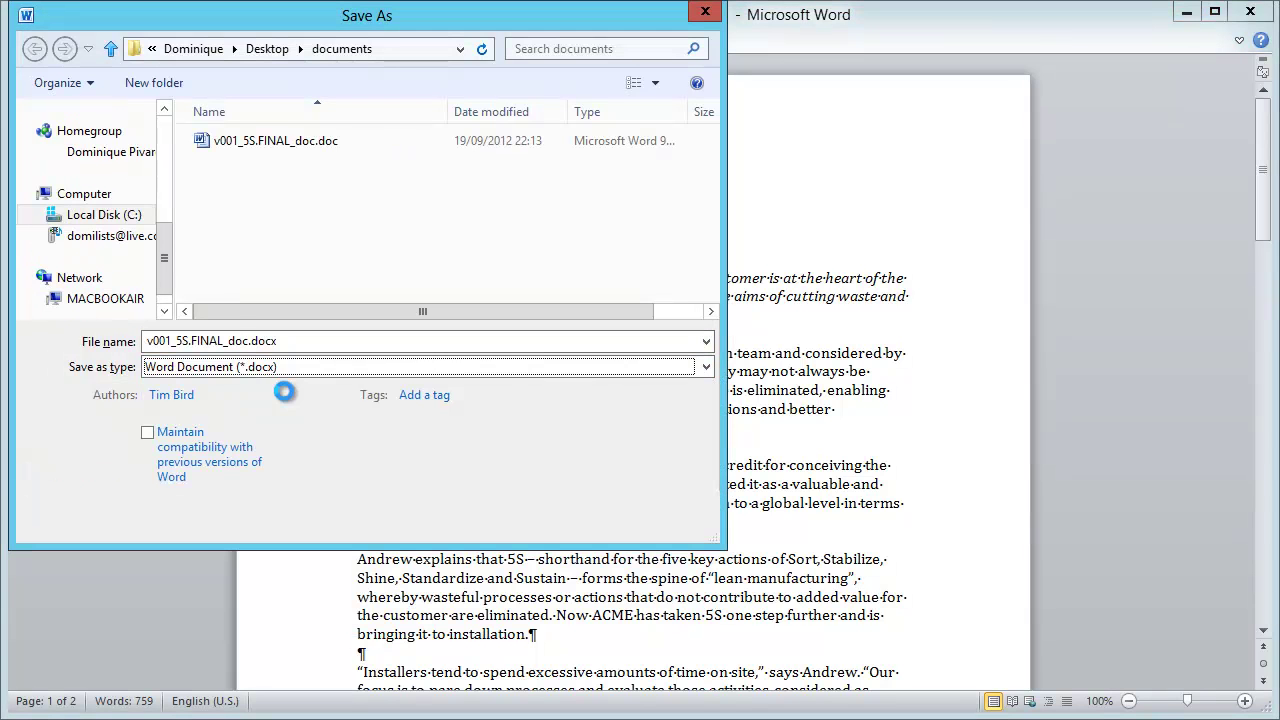
# Save the file as v001_5S.FINAL_docx_tagridden.docx and close the document
pyautogui.click(243, 341)
pyautogui.click(243, 341)
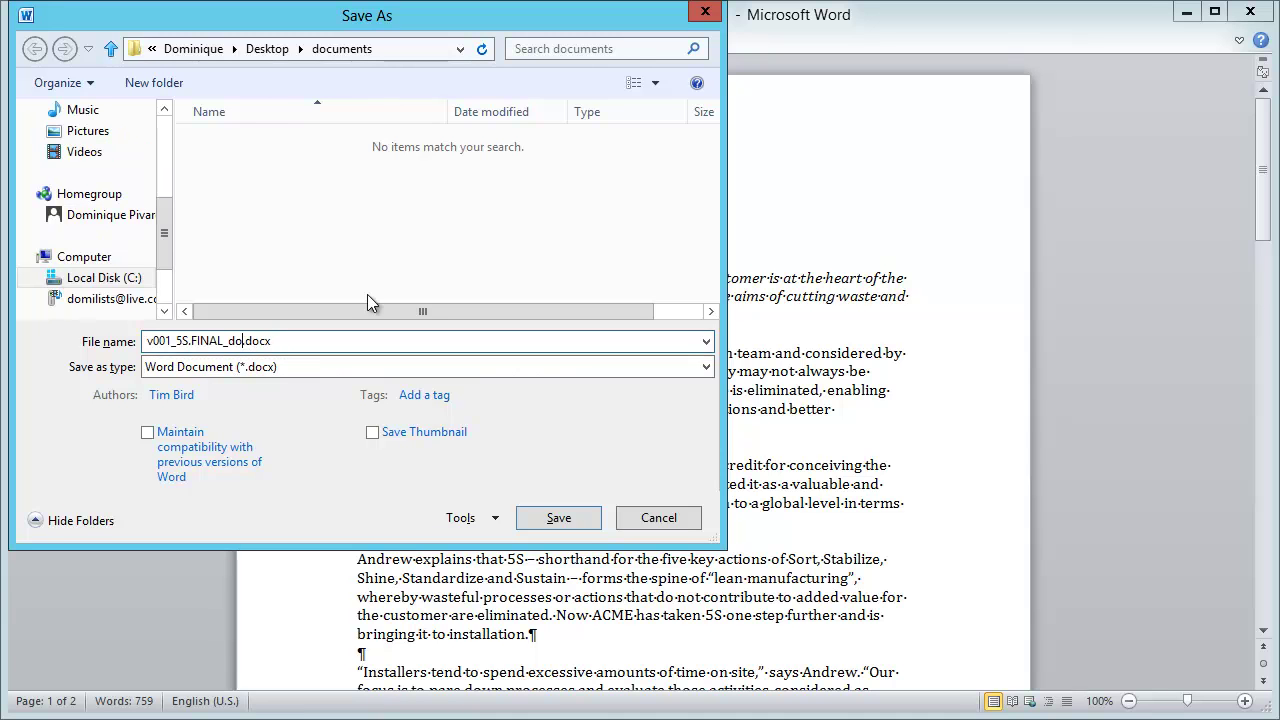
pyautogui.write('x_tagg')
pyautogui.press('BackSpace')
pyautogui.write('ridden')
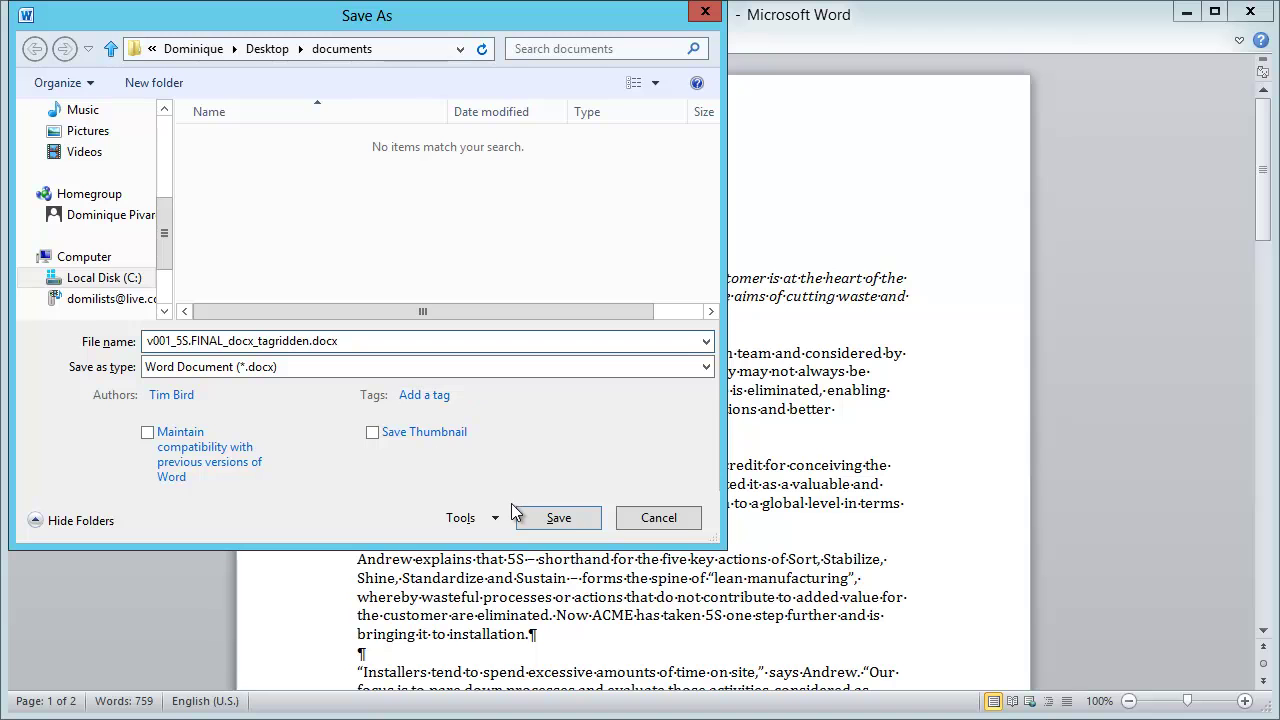
pyautogui.click(558, 518)
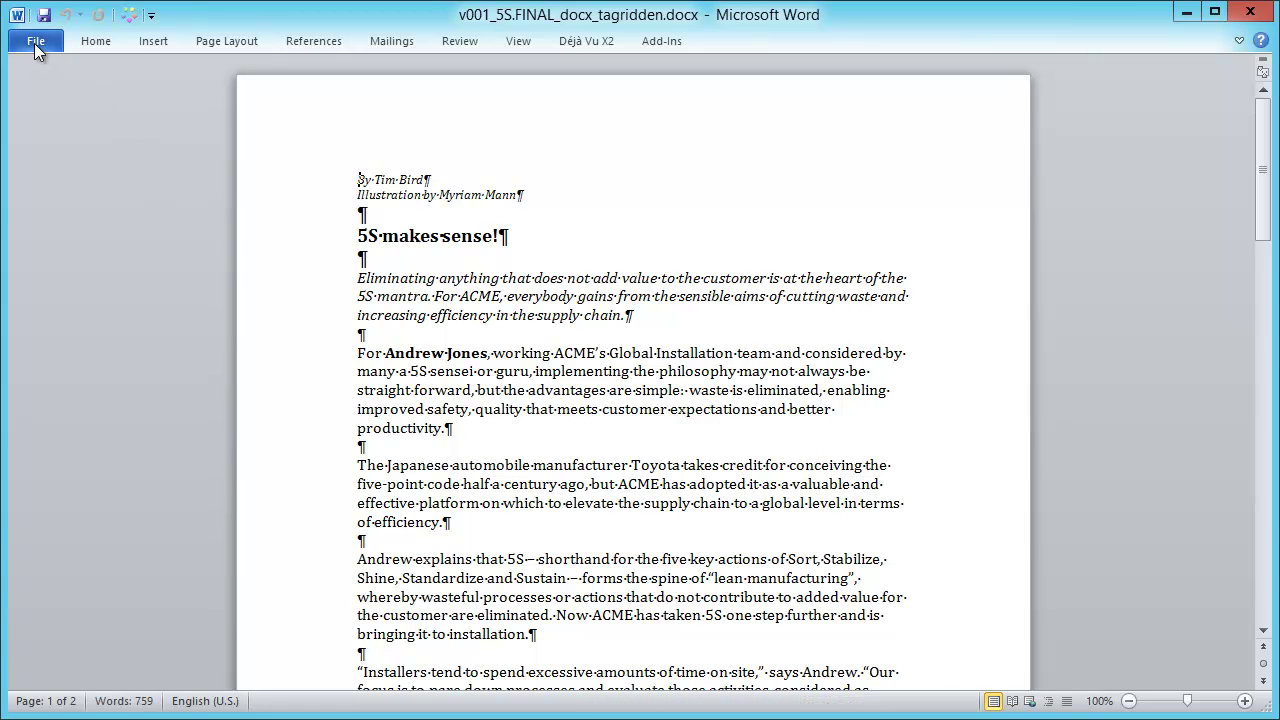
pyautogui.click(34, 43)
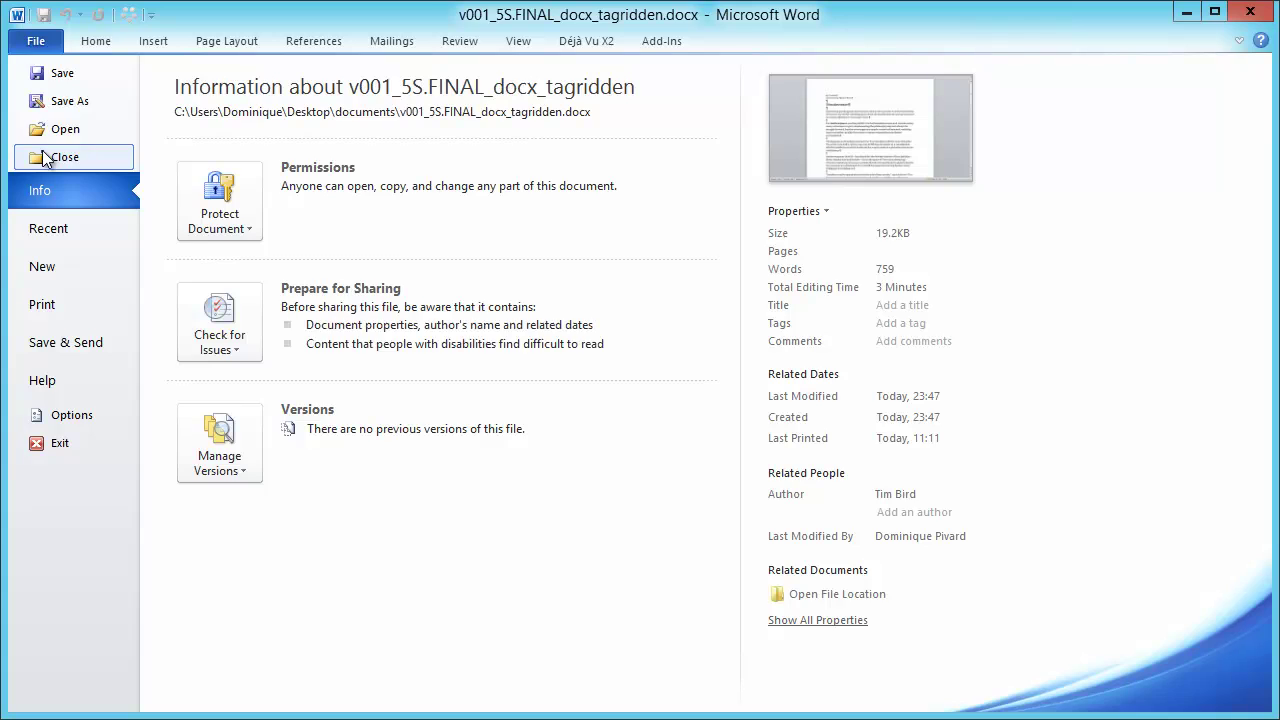
pyautogui.click(50, 157)
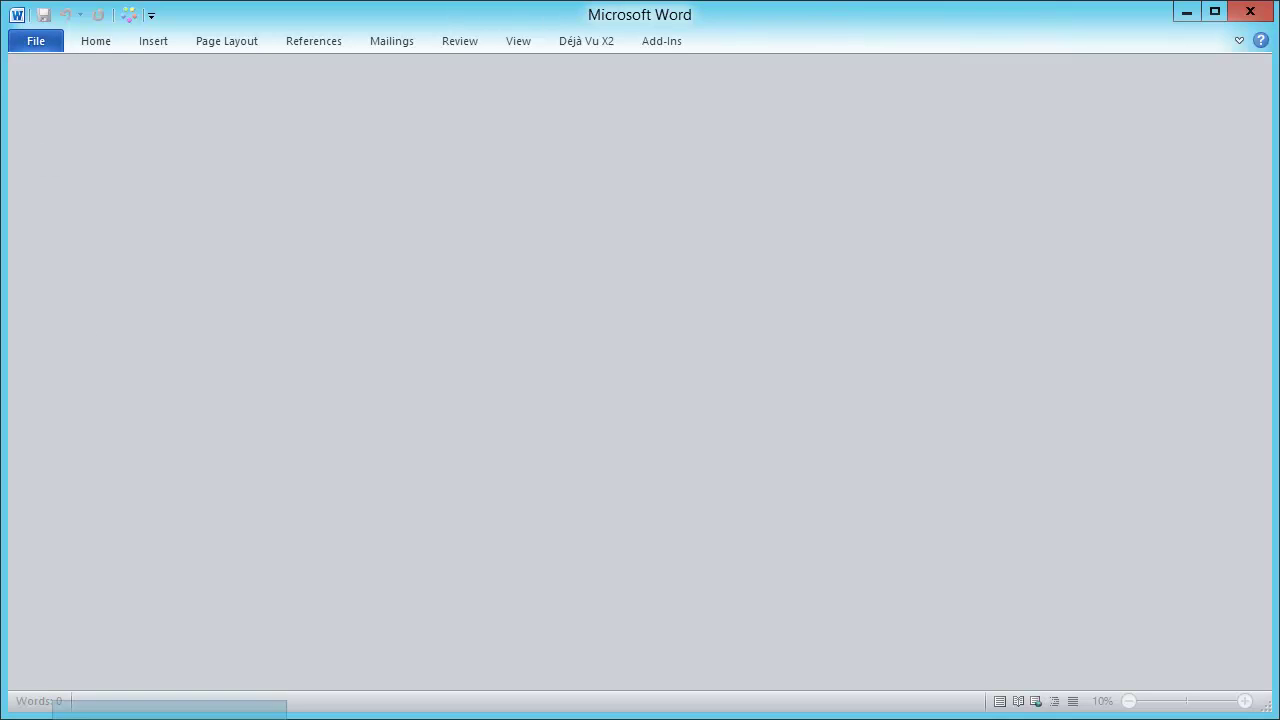
# Import the tagridden .docx into memoQ's Test project en-fr and open it in the translation editor
pyautogui.hotkey('alt', 'Tab')
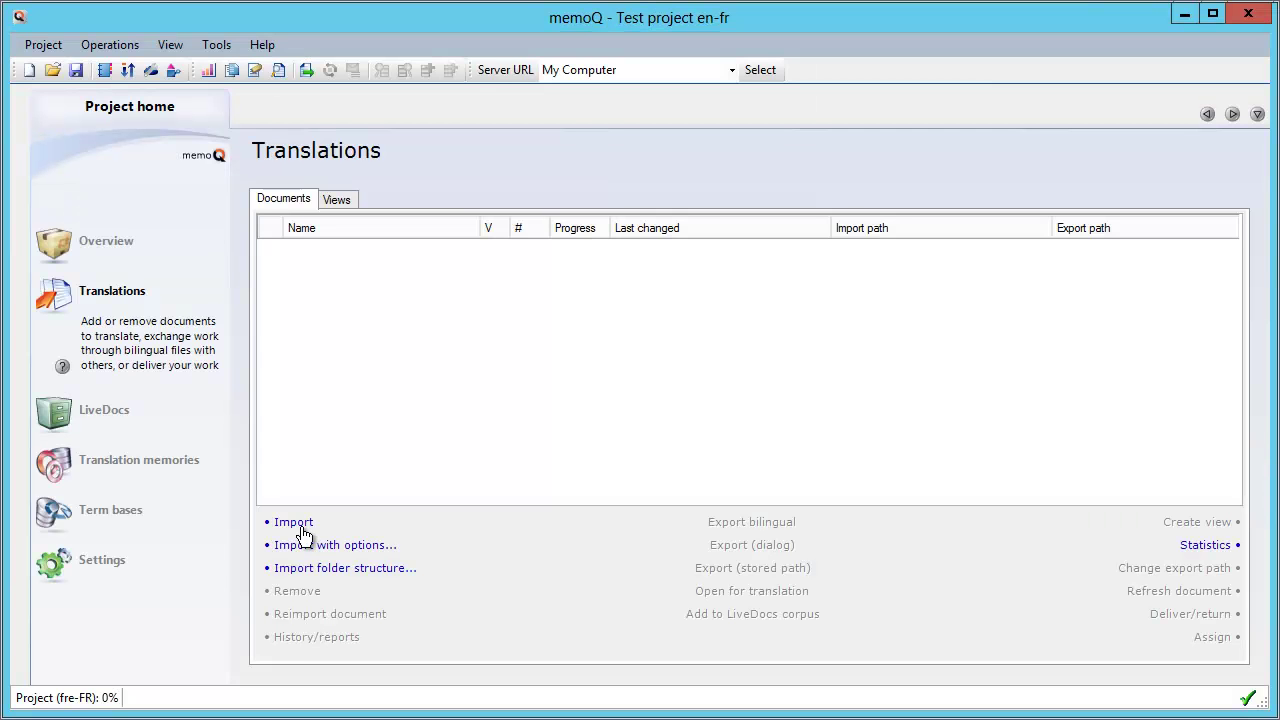
pyautogui.click(300, 526)
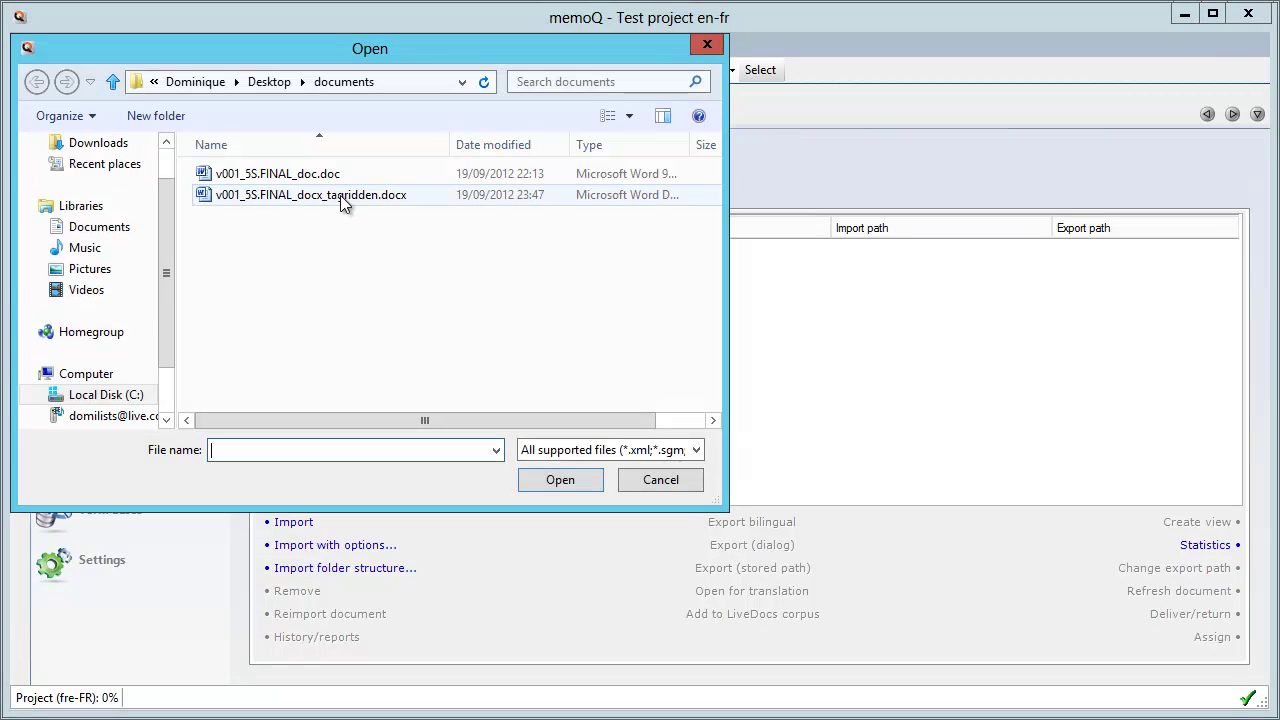
pyautogui.click(340, 195)
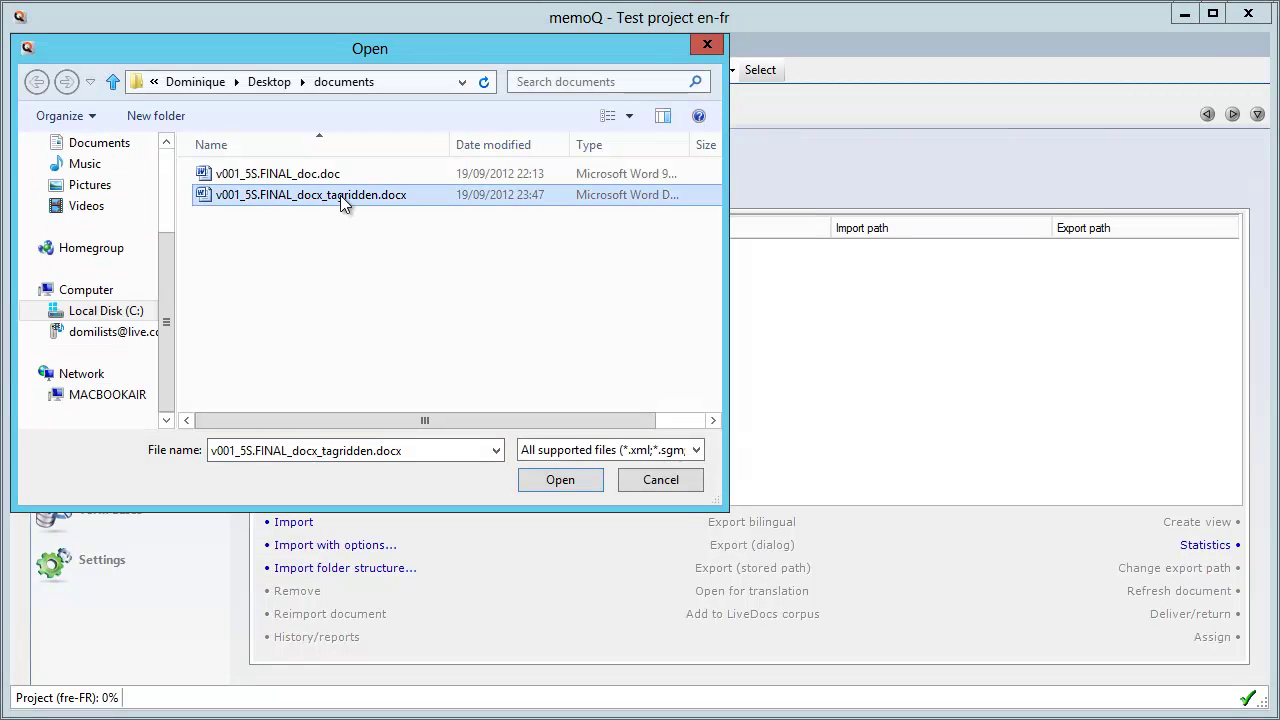
pyautogui.click(541, 487)
pyautogui.click(367, 255)
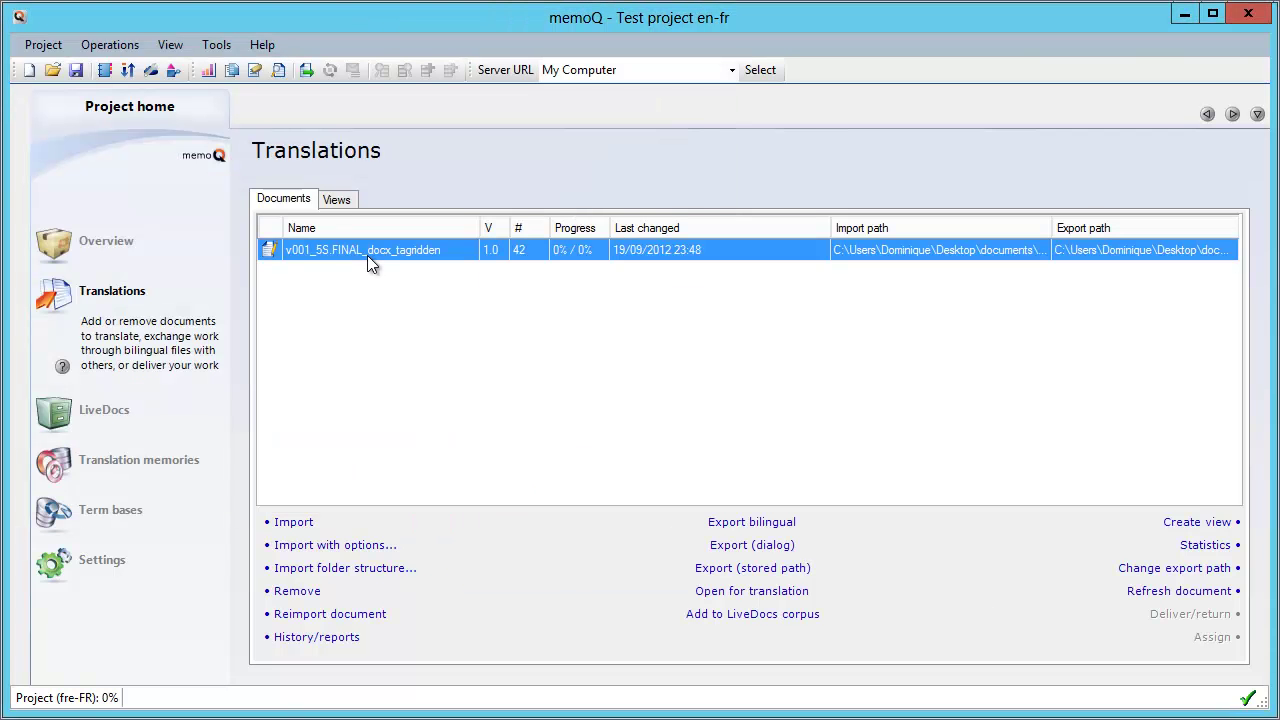
pyautogui.click(718, 593)
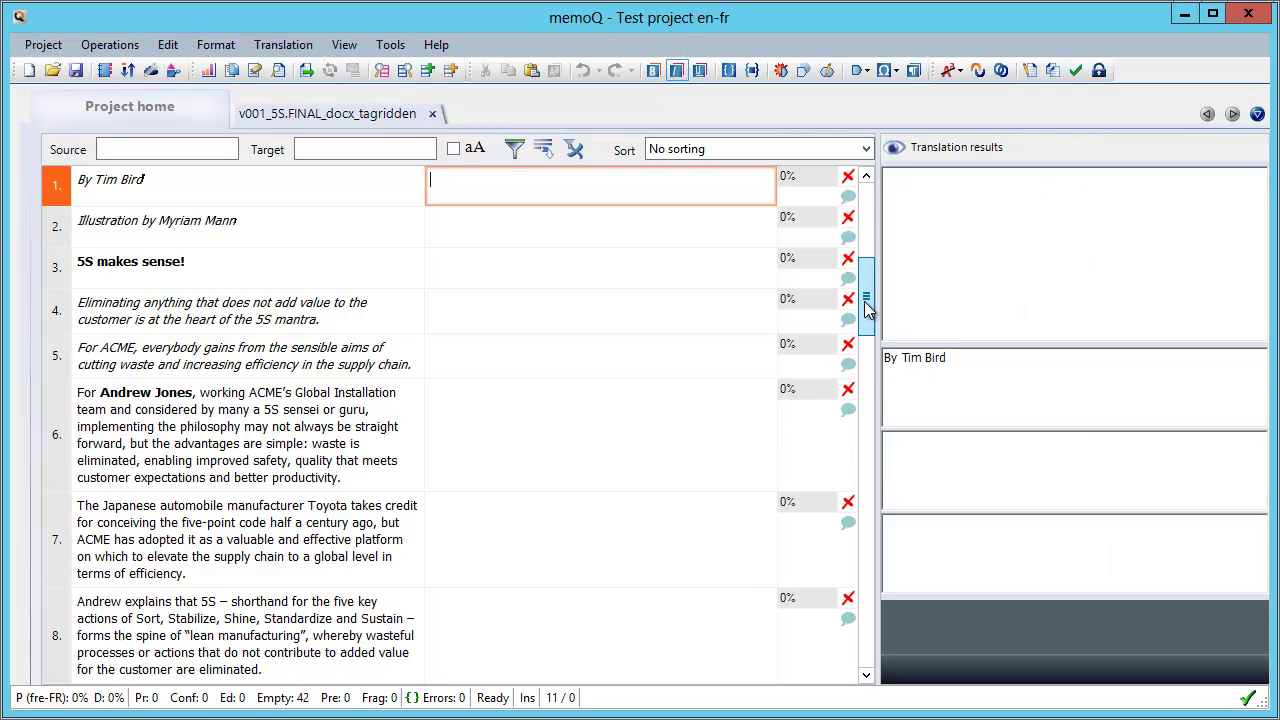
# Scroll through the 42 imported segments, then close the tagridden translation document
pyautogui.moveTo(866, 360); pyautogui.dragTo(873, 467)
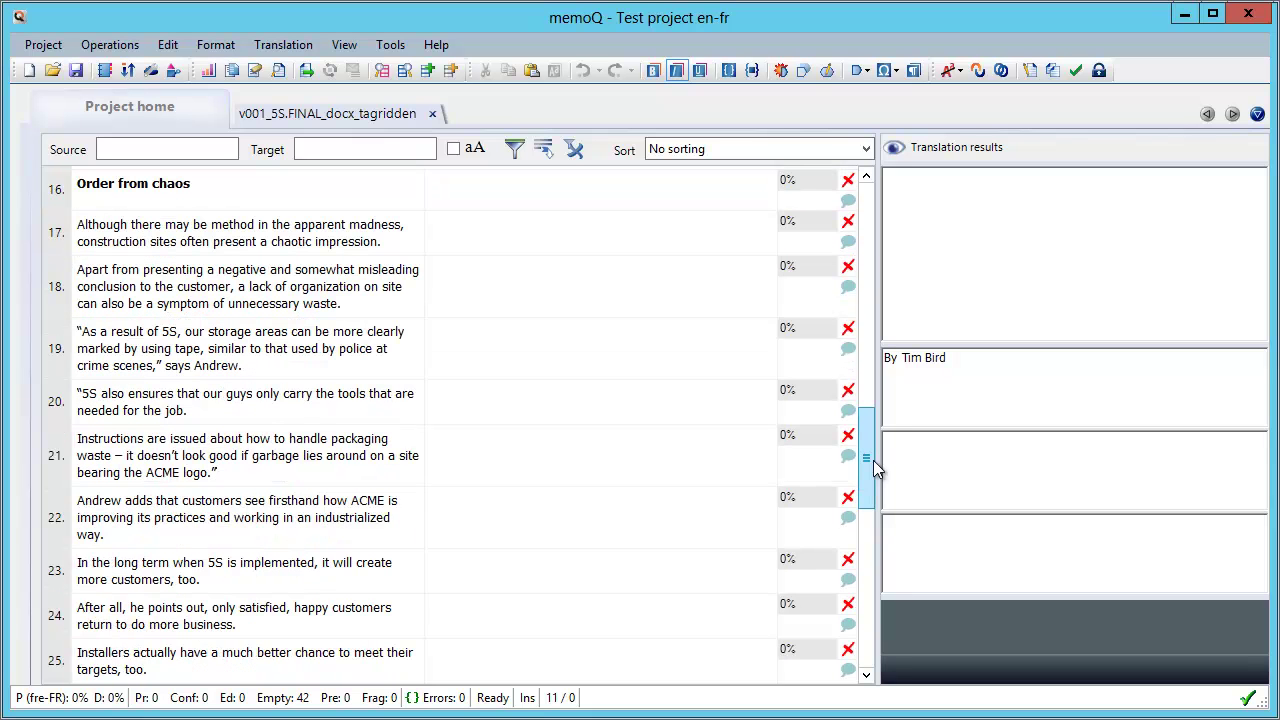
pyautogui.click(866, 672)
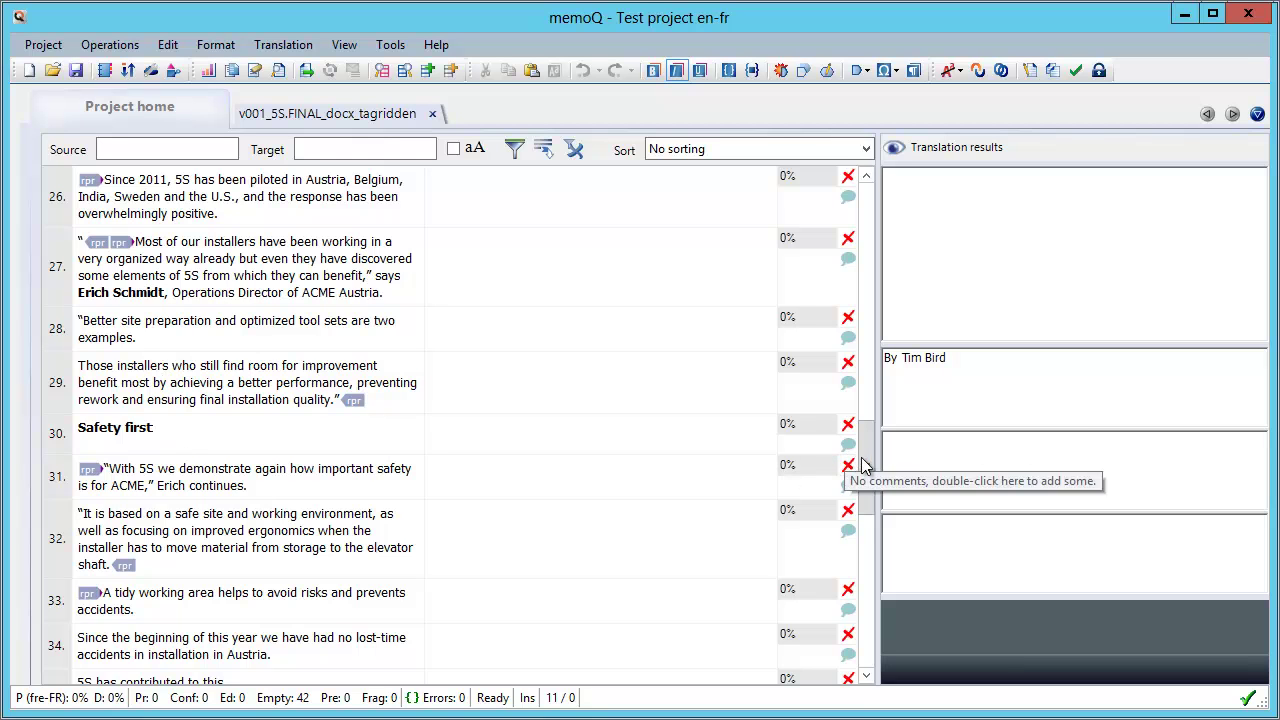
pyautogui.moveTo(866, 463); pyautogui.dragTo(857, 660)
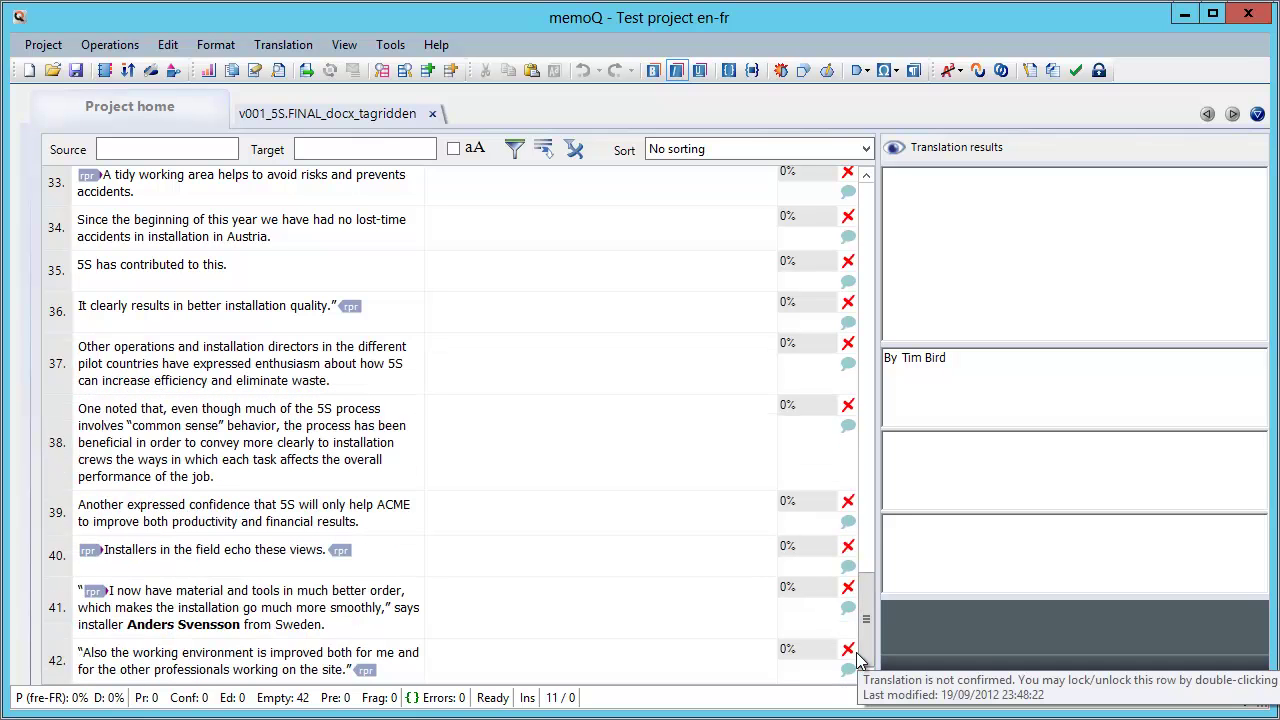
pyautogui.moveTo(870, 620); pyautogui.dragTo(857, 449)
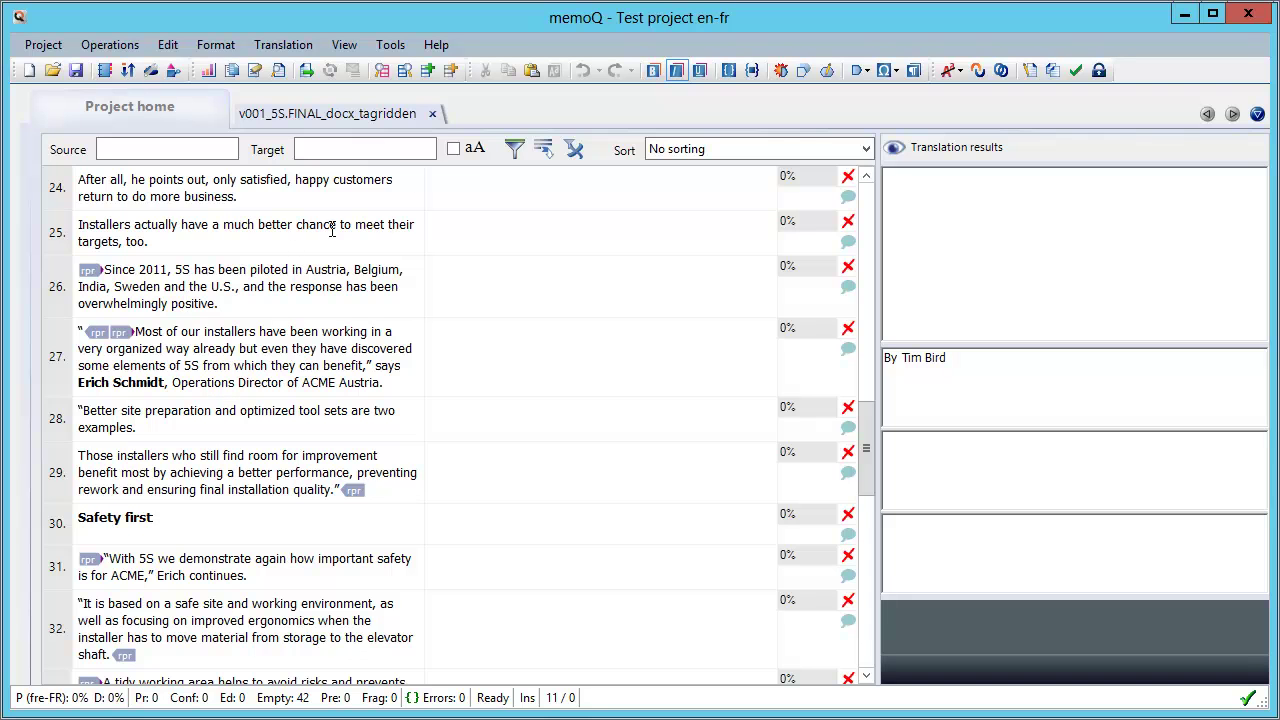
pyautogui.click(433, 114)
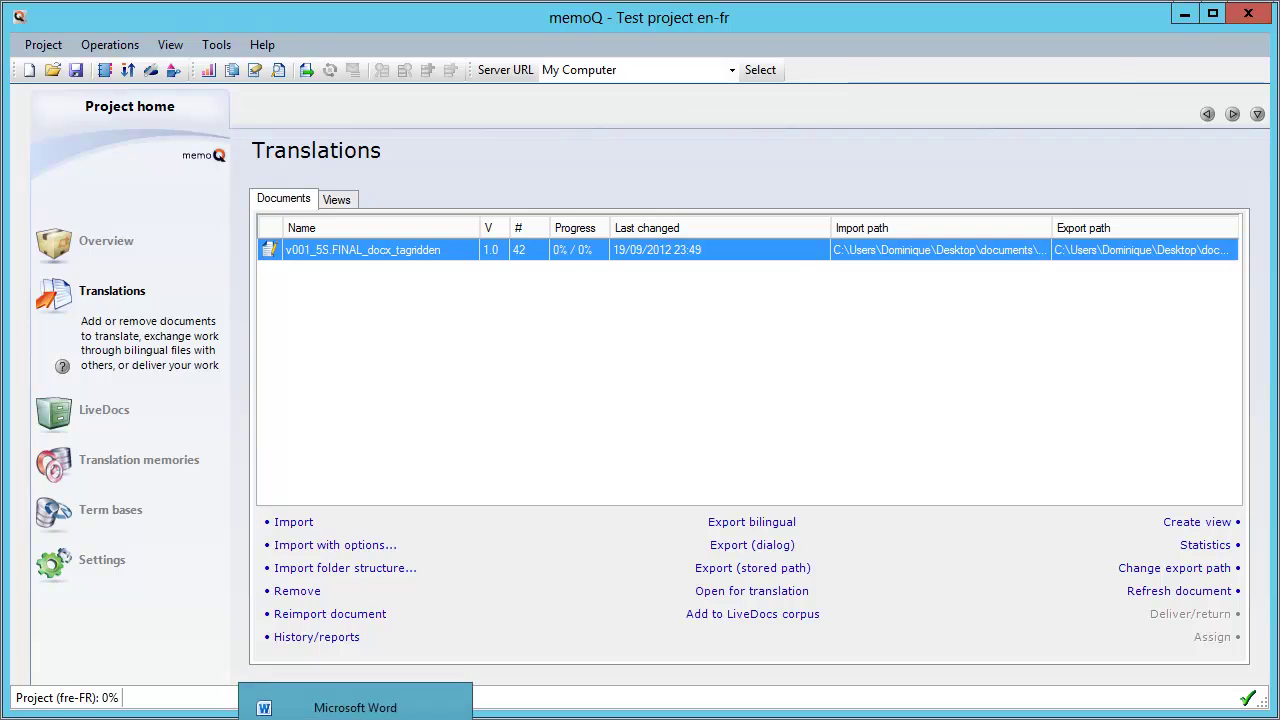
# Reopen v001_5S.FINAL_docx_tagridden.docx from Word's recent documents and place the cursor before 'Since 2011'
pyautogui.click(340, 702)
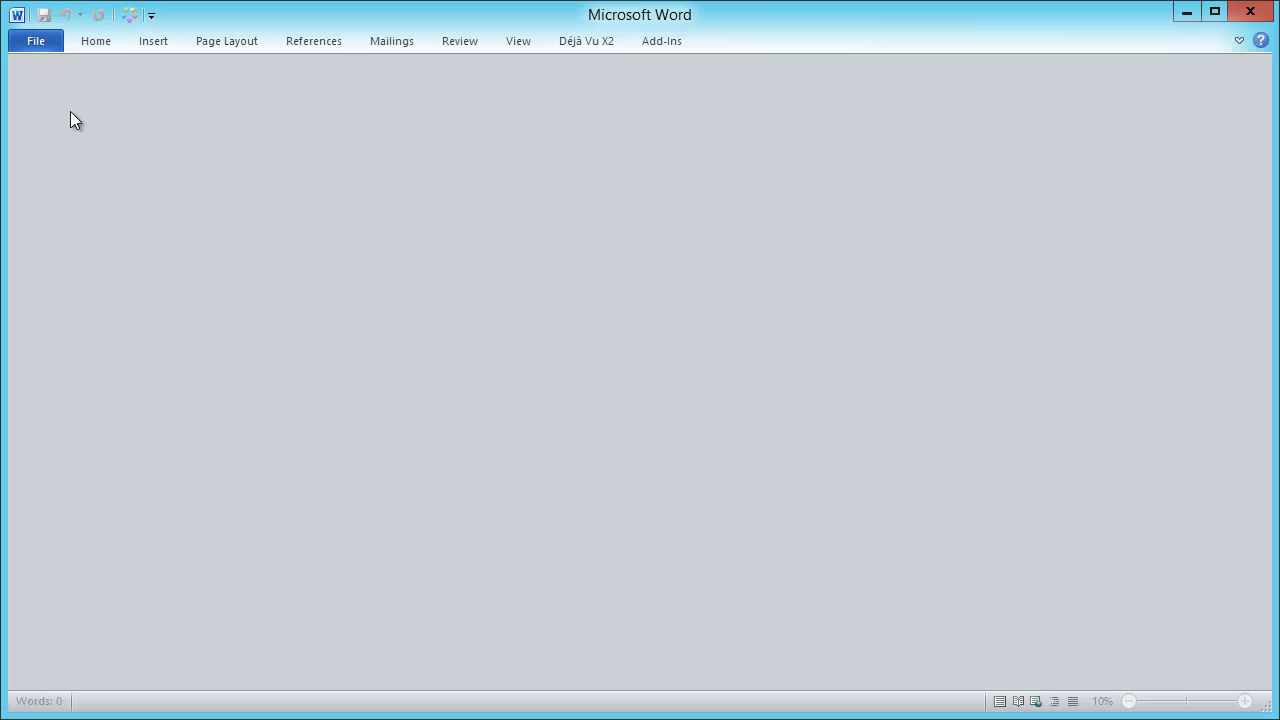
pyautogui.click(36, 41)
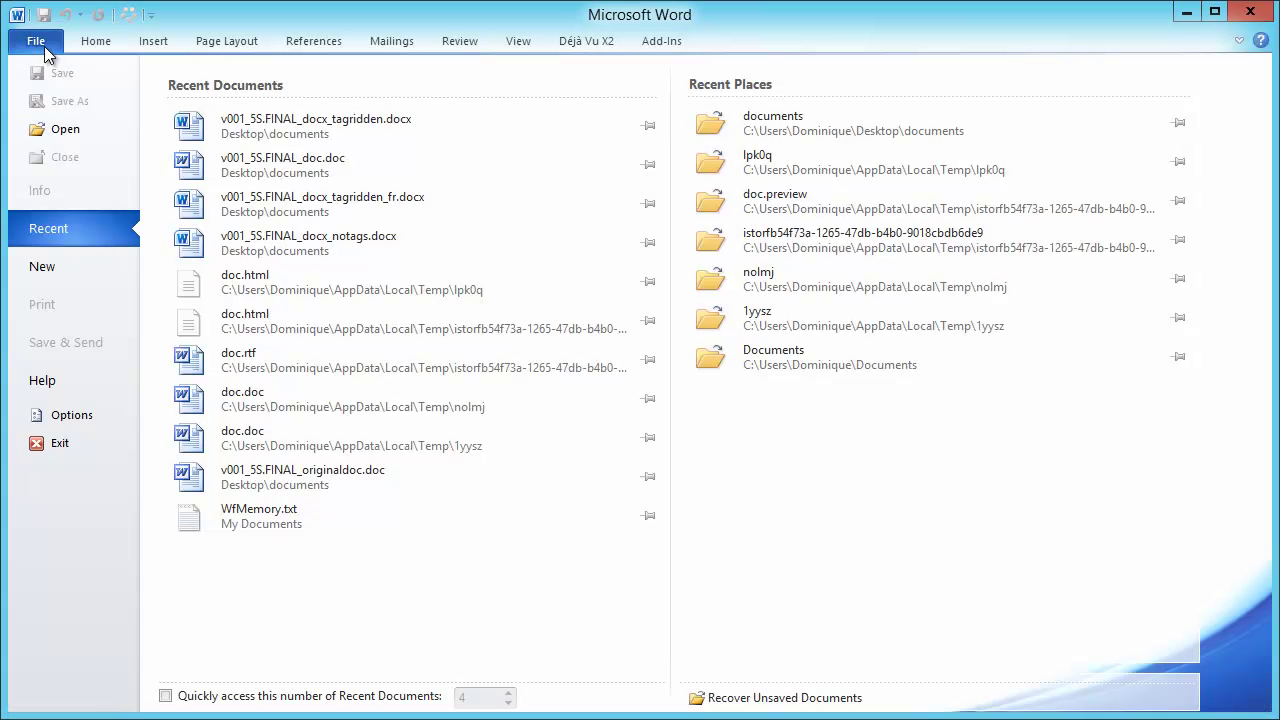
pyautogui.click(280, 119)
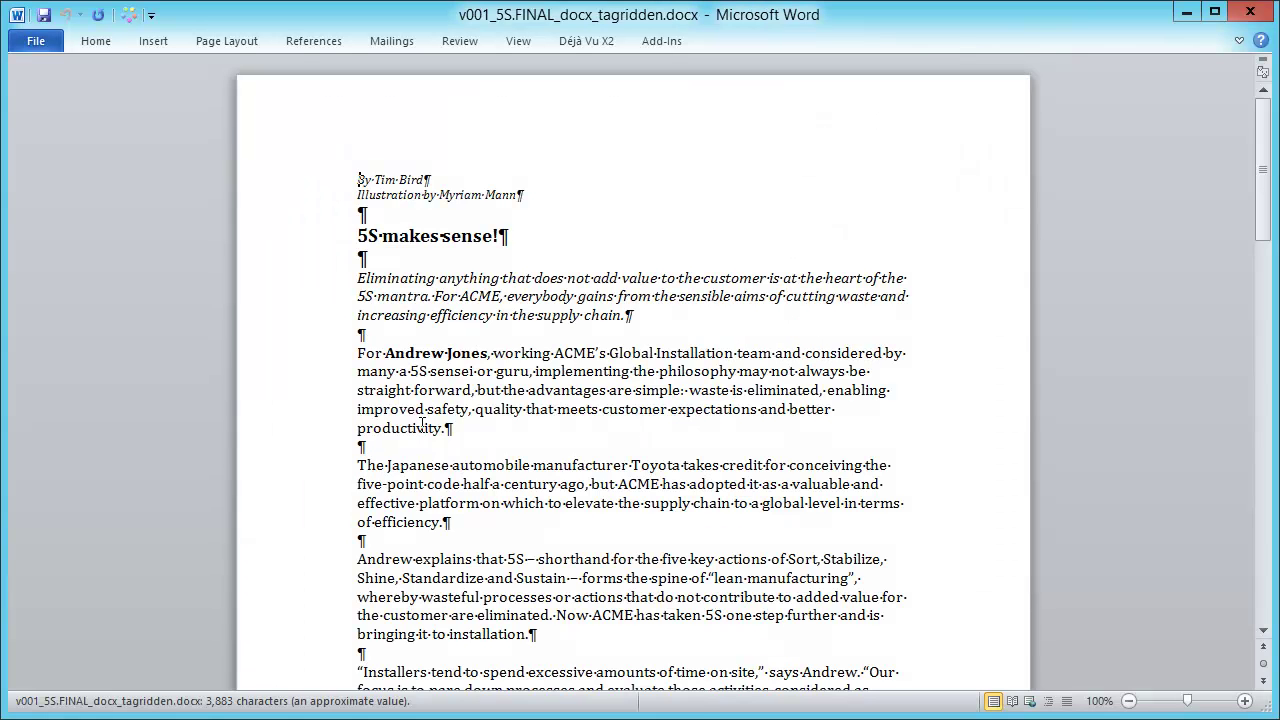
pyautogui.scroll(-10, 422, 424)
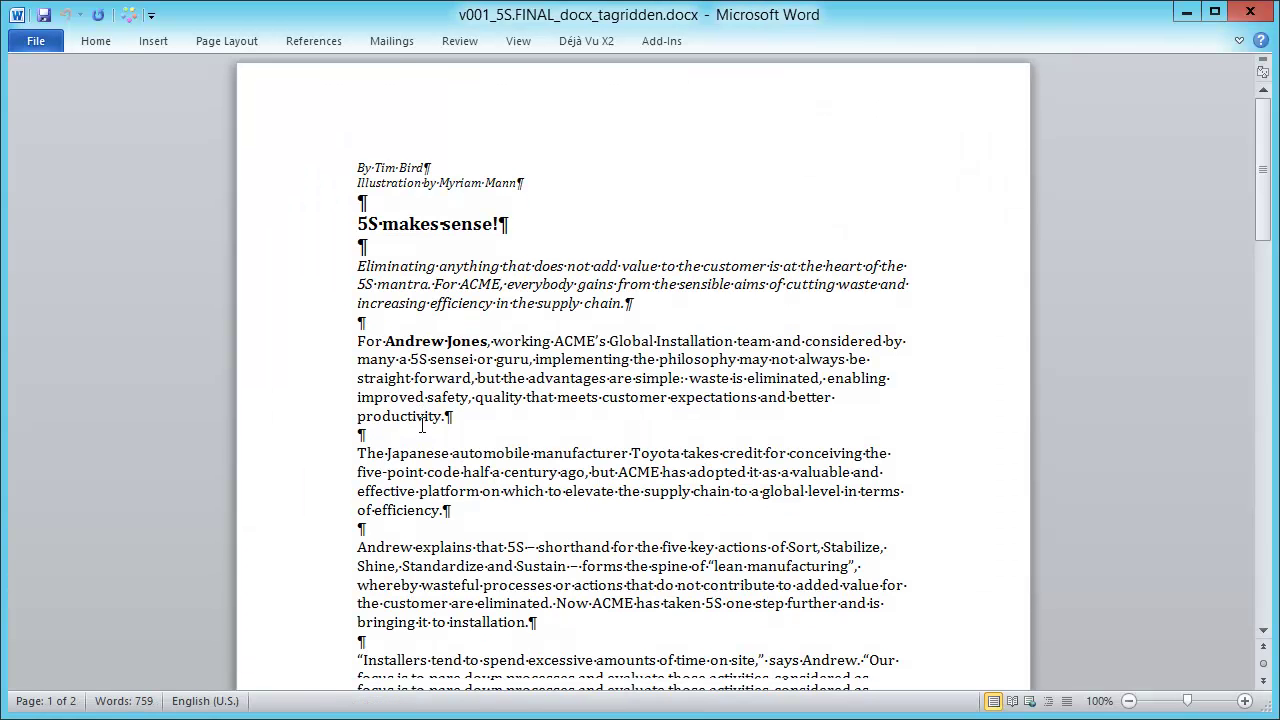
pyautogui.scroll(-9, 422, 424)
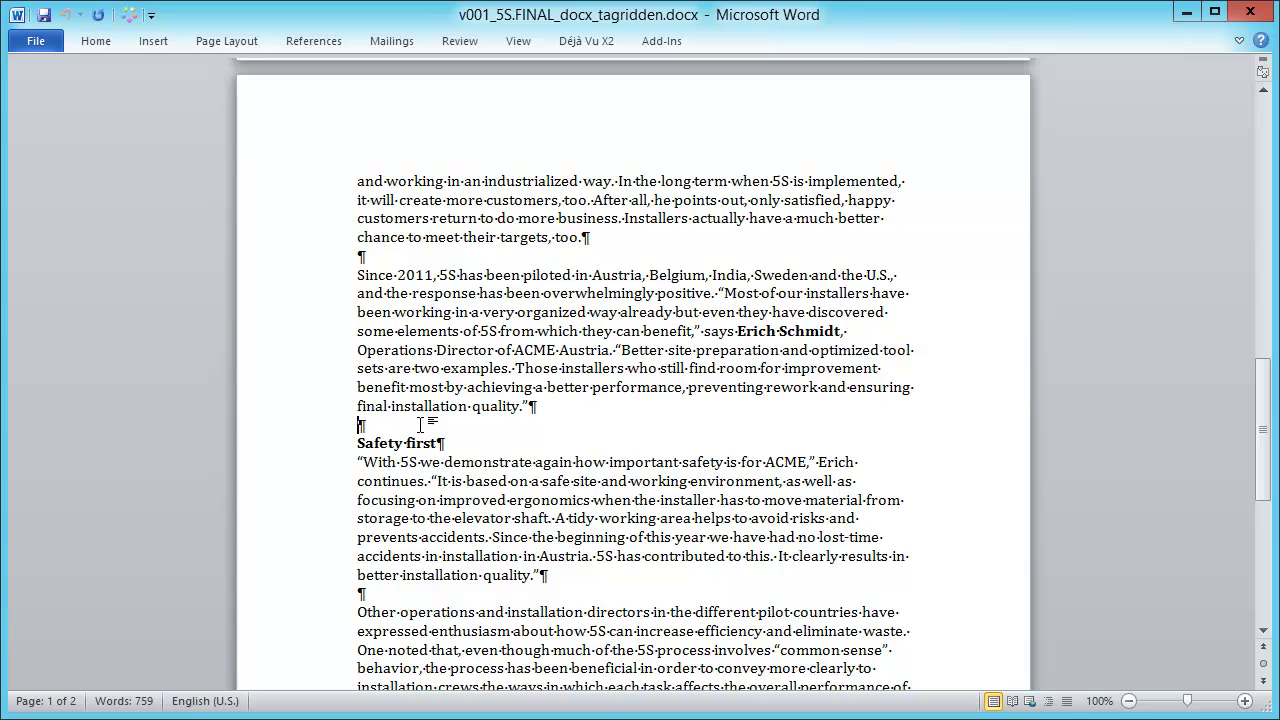
pyautogui.click(357, 274)
# Cut the text from 'Since 2011' to the article's end and paste it back with Keep Text Only
pyautogui.hotkey('shift', 'pagedown')
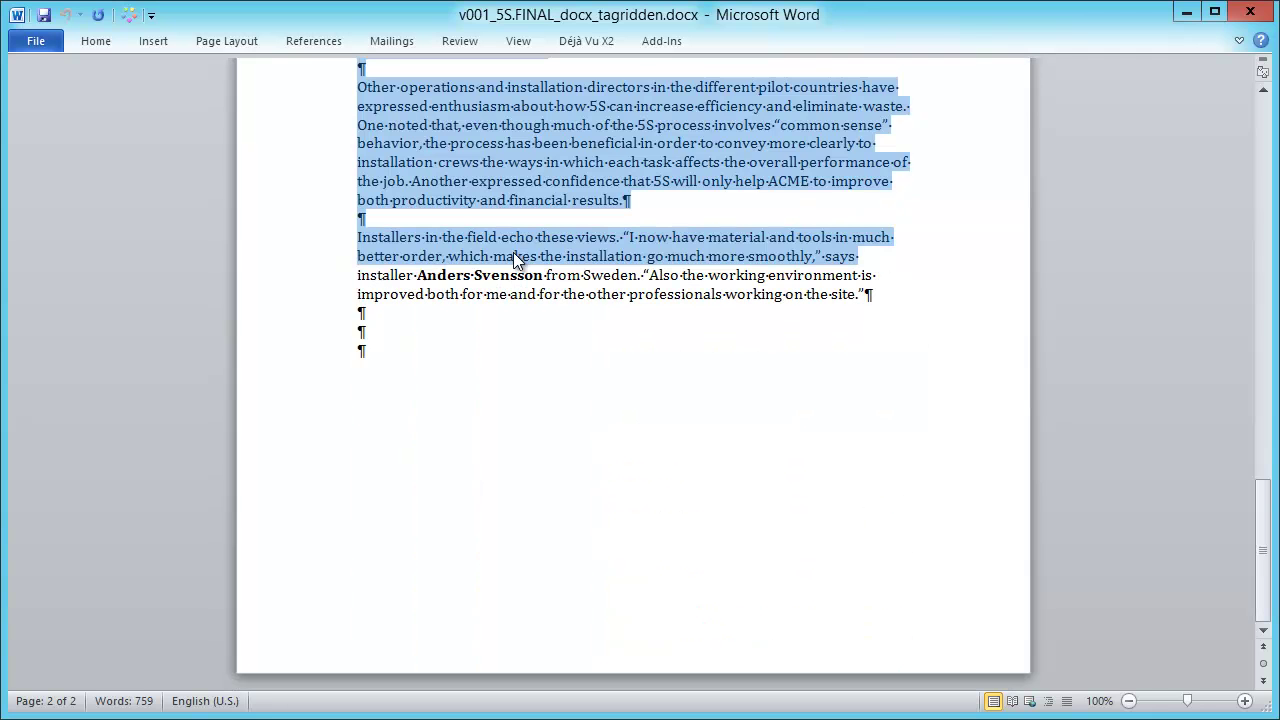
pyautogui.hotkey('shift', 'End')
pyautogui.hotkey('shift', 'Down')
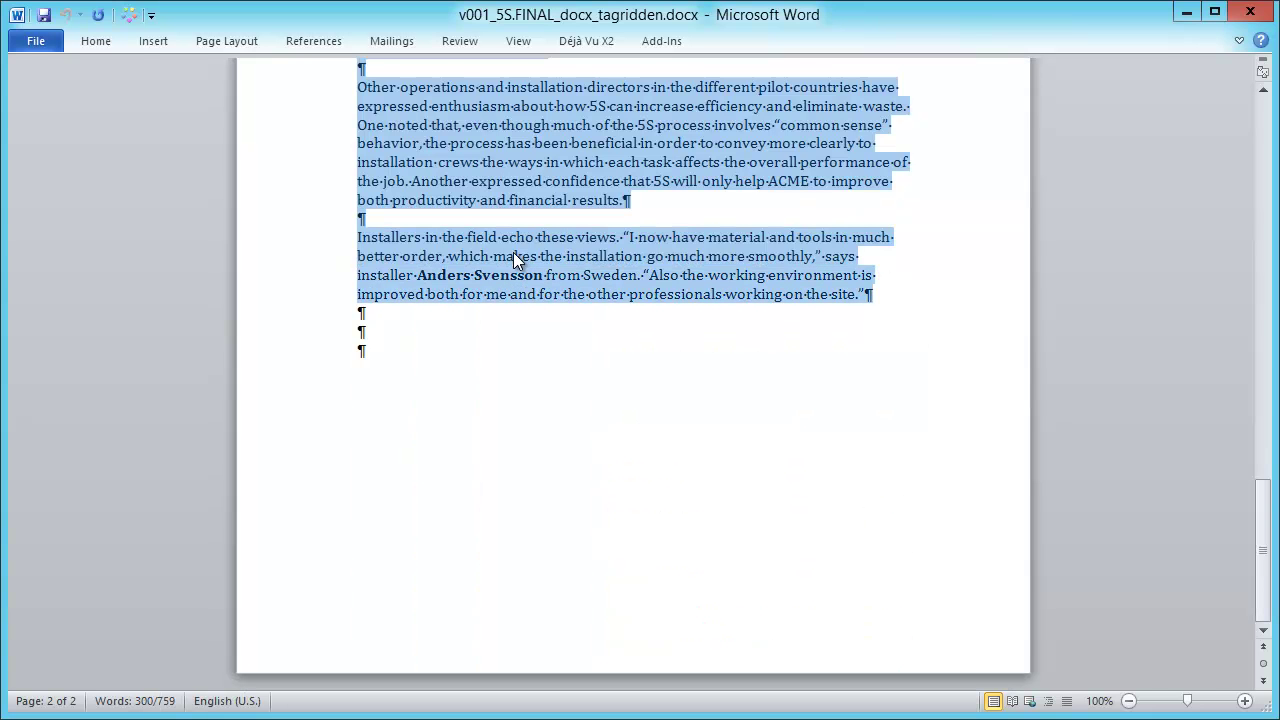
pyautogui.rightClick(507, 170)
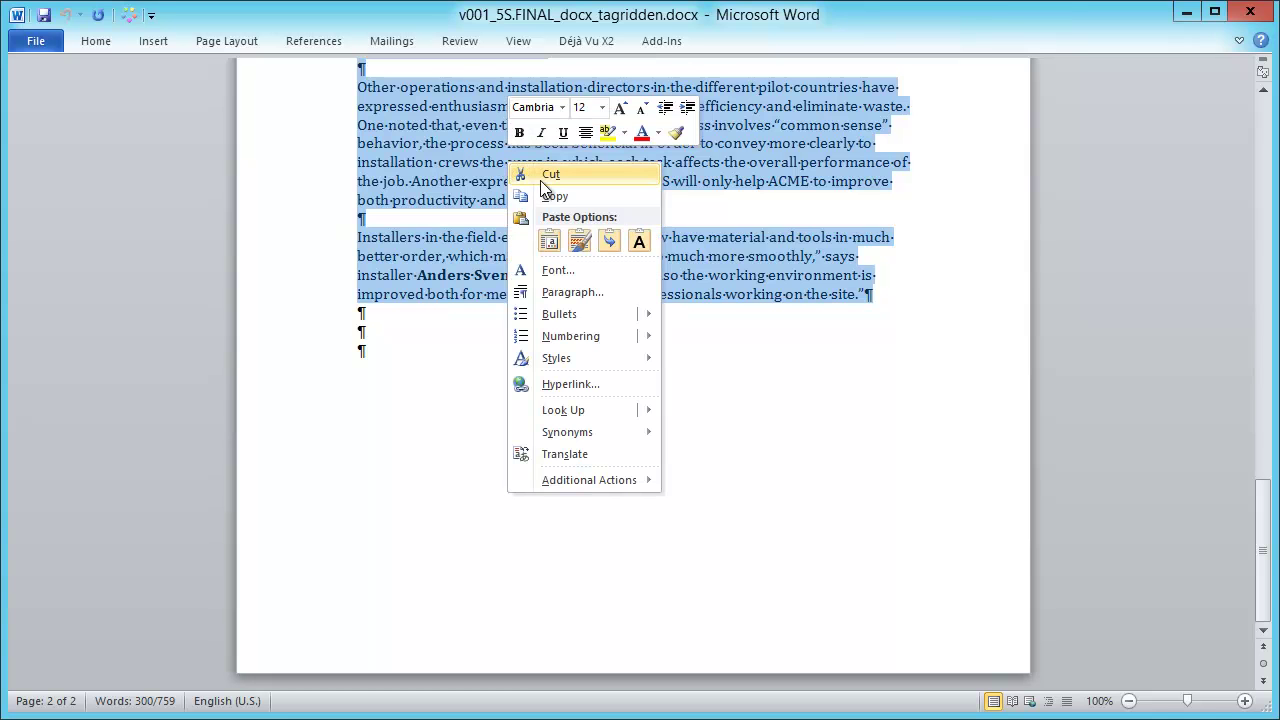
pyautogui.click(543, 178)
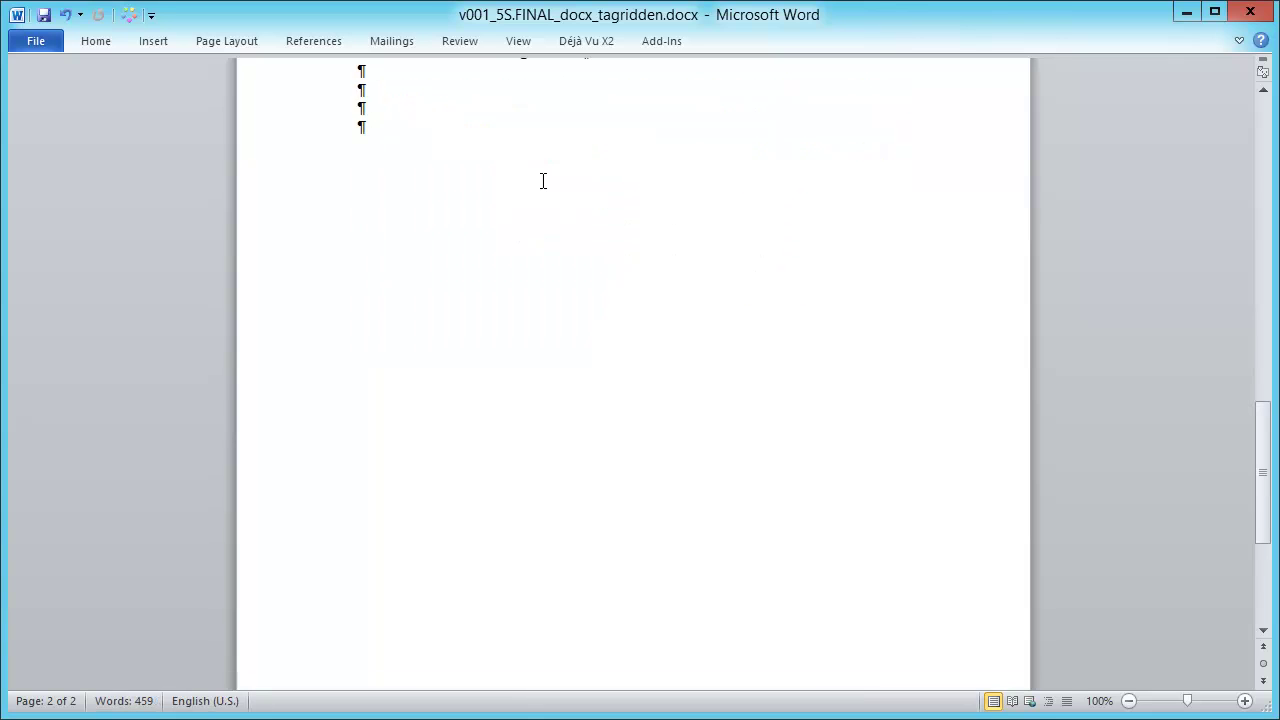
pyautogui.rightClick(385, 91)
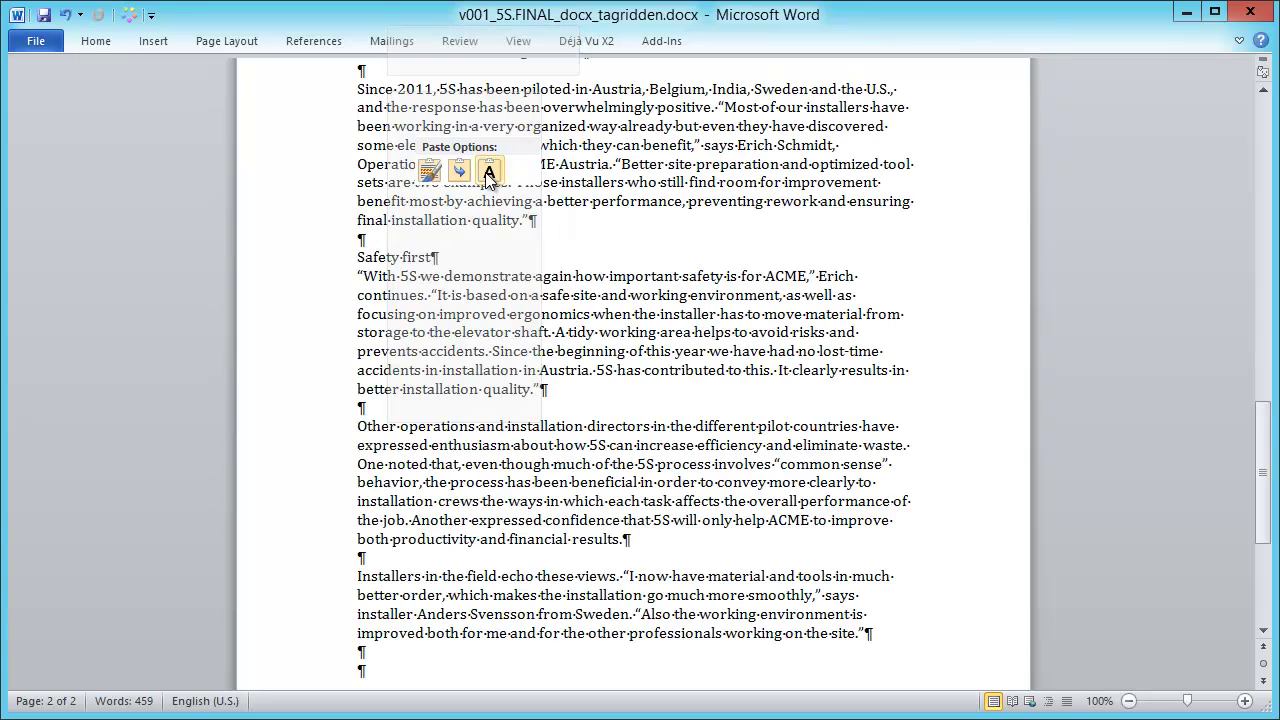
pyautogui.click(489, 176)
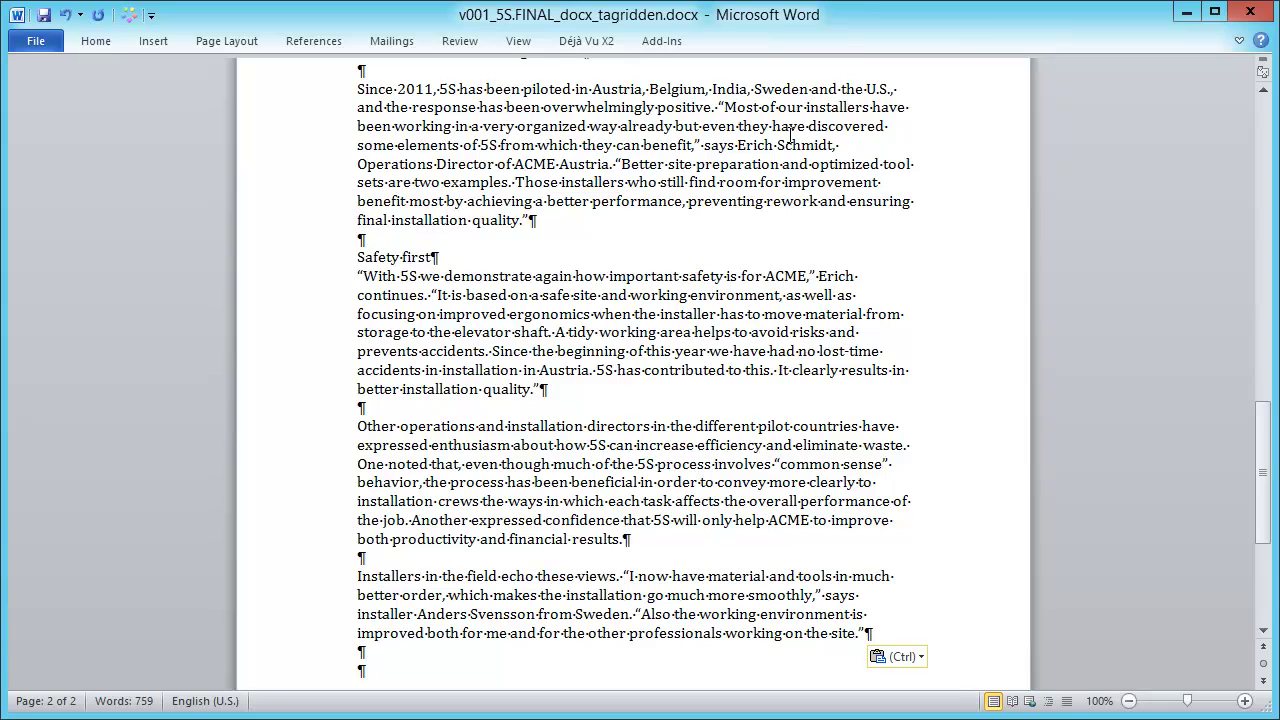
# Bold the first quoted speaker's name, the 'Safety first' heading, and the second speaker's name
pyautogui.hotkey('shift', 'Right')
pyautogui.hotkey('shift', 'Right')
pyautogui.hotkey('shift', 'Right')
pyautogui.hotkey('shift', 'Right')
pyautogui.hotkey('shift', 'Right')
pyautogui.hotkey('shift', 'Right')
pyautogui.hotkey('shift', 'Right')
pyautogui.hotkey('shift', 'Right')
pyautogui.hotkey('shift', 'Right')
pyautogui.hotkey('shift', 'Right')
pyautogui.hotkey('shift', 'Right')
pyautogui.hotkey('shift', 'Right')
pyautogui.hotkey('shift', 'Right')
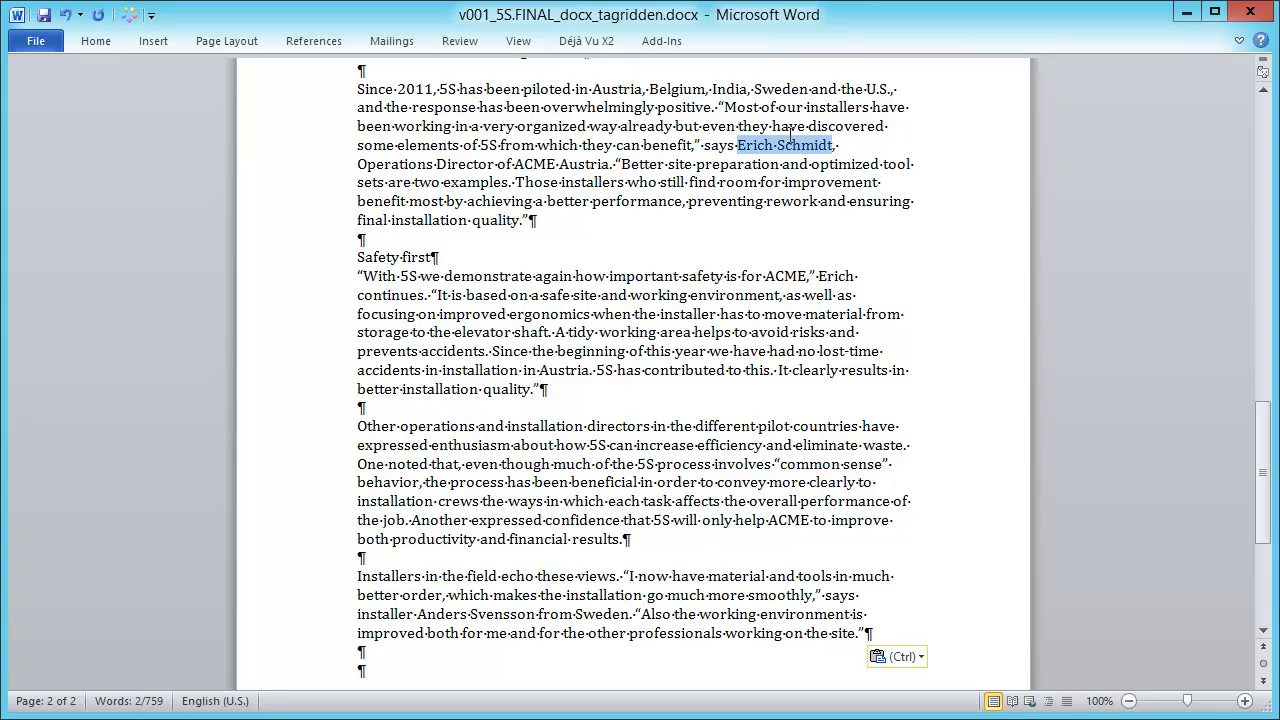
pyautogui.hotkey('ctrl', 'b')
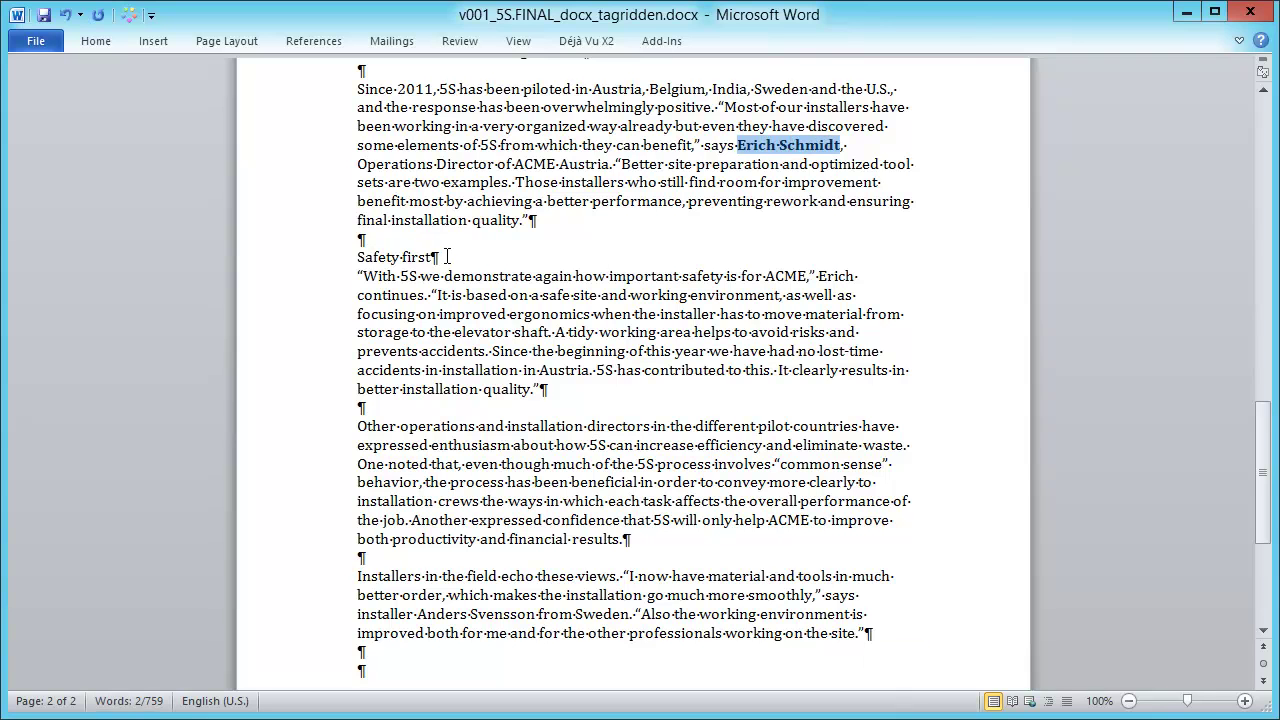
pyautogui.click(443, 257)
pyautogui.hotkey('shift', 'Left')
pyautogui.hotkey('shift', 'Left')
pyautogui.hotkey('shift', 'Left')
pyautogui.hotkey('shift', 'Left')
pyautogui.hotkey('shift', 'Left')
pyautogui.hotkey('shift', 'Left')
pyautogui.hotkey('shift', 'Left')
pyautogui.hotkey('shift', 'Left')
pyautogui.hotkey('shift', 'Left')
pyautogui.hotkey('shift', 'Left')
pyautogui.hotkey('shift', 'Left')
pyautogui.hotkey('shift', 'Left')
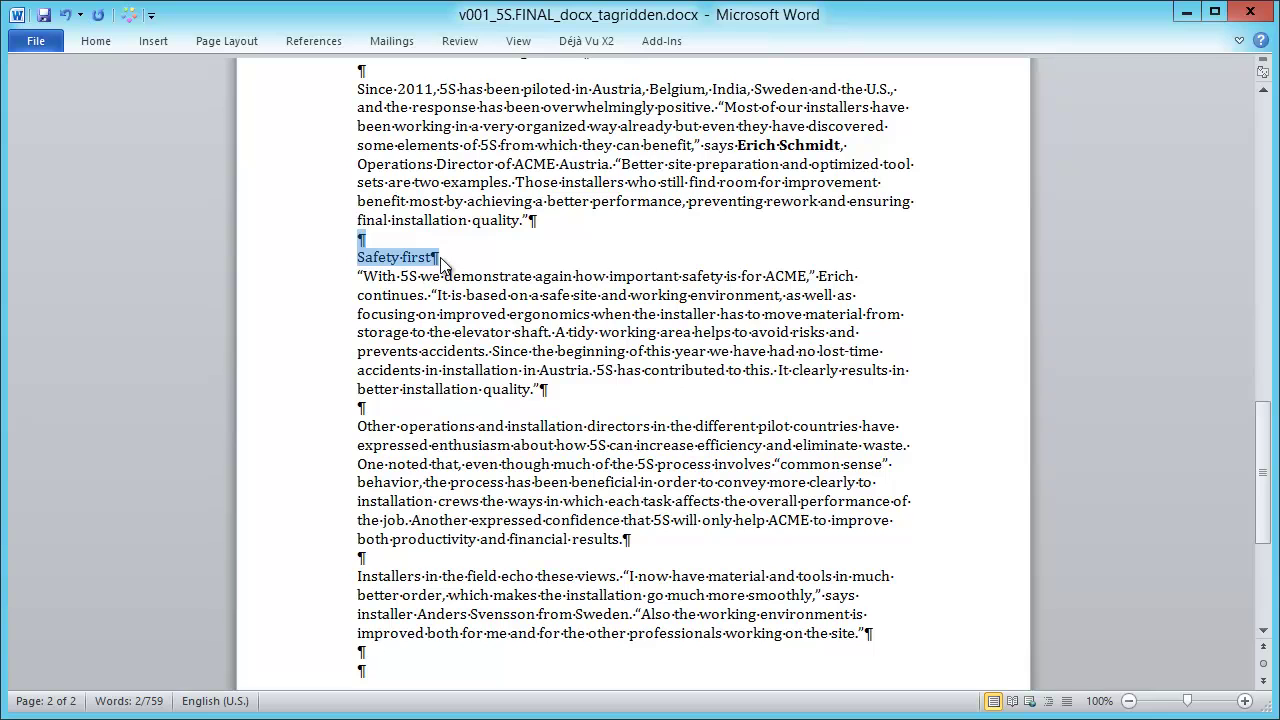
pyautogui.hotkey('ctrl', 'b')
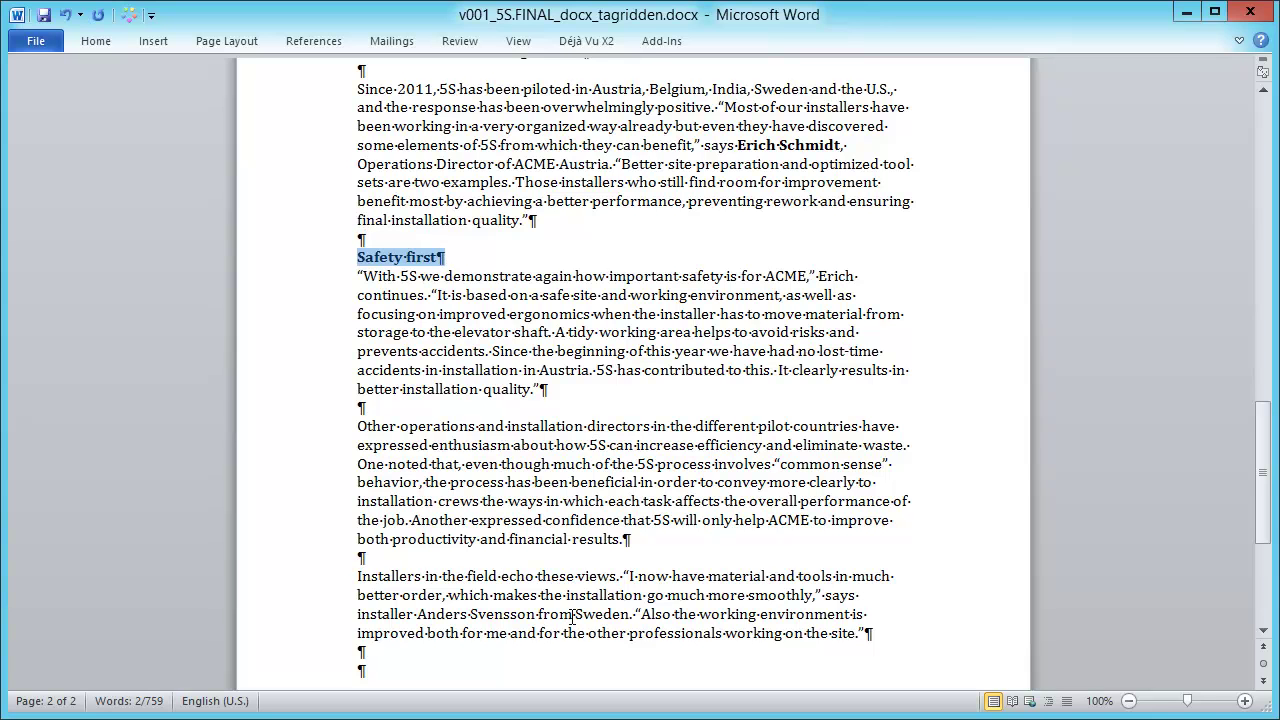
pyautogui.click(420, 613)
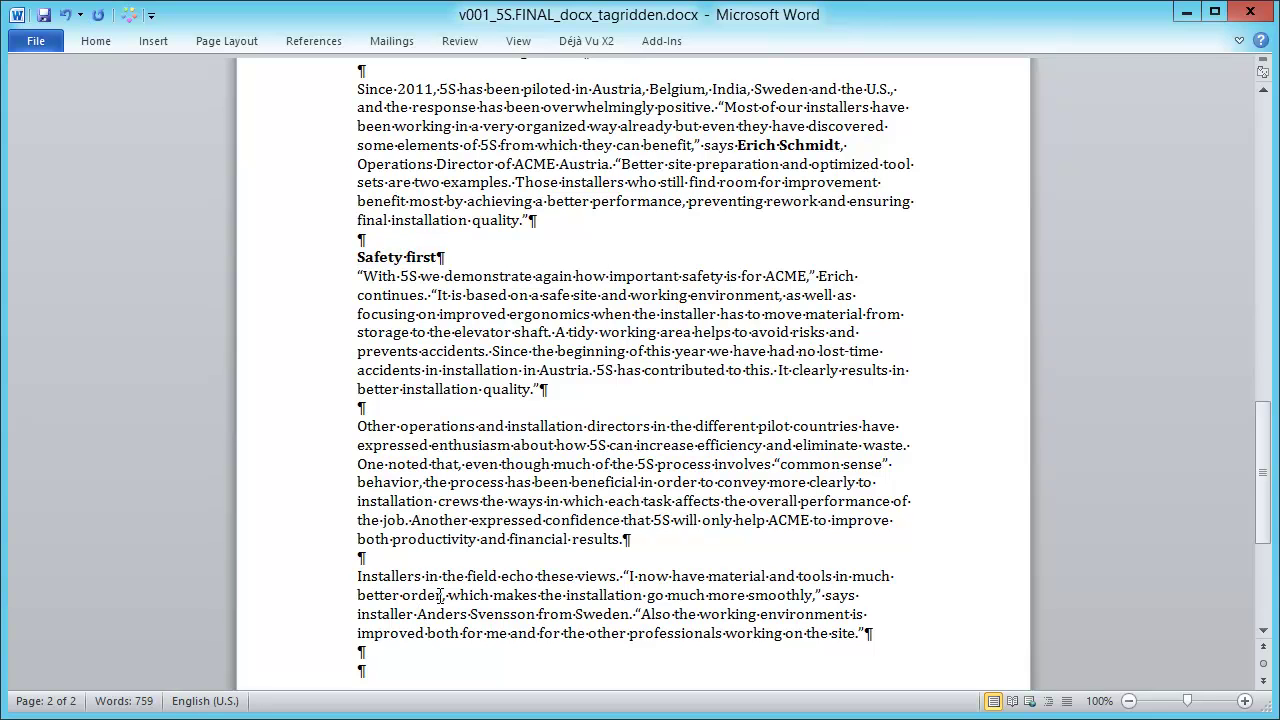
pyautogui.hotkey('shift', 'Right')
pyautogui.hotkey('shift', 'Right')
pyautogui.hotkey('shift', 'Right')
pyautogui.hotkey('shift', 'Right')
pyautogui.hotkey('shift', 'Right')
pyautogui.hotkey('shift', 'Right')
pyautogui.hotkey('shift', 'Right')
pyautogui.hotkey('shift', 'Right')
pyautogui.hotkey('shift', 'Right')
pyautogui.hotkey('shift', 'Right')
pyautogui.hotkey('shift', 'Right')
pyautogui.hotkey('shift', 'Right')
pyautogui.hotkey('shift', 'Right')
pyautogui.hotkey('shift', 'Right')
pyautogui.hotkey('shift', 'Right')
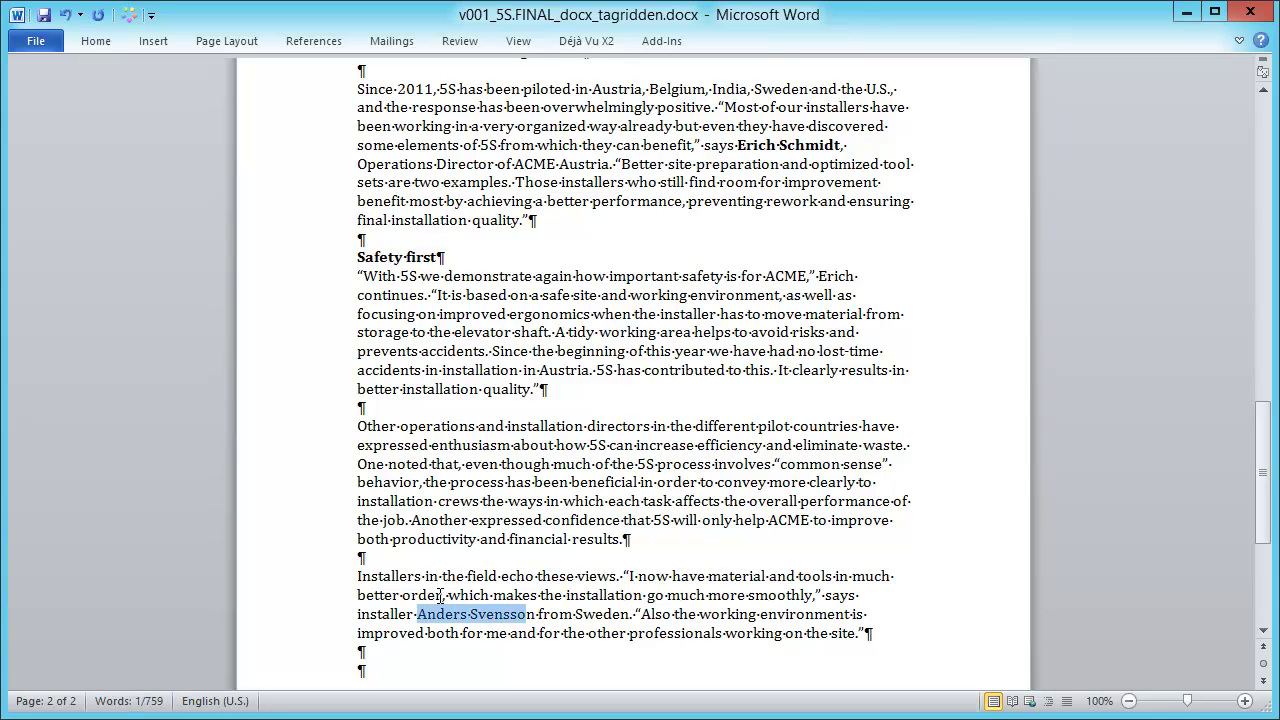
pyautogui.hotkey('ctrl', 'b')
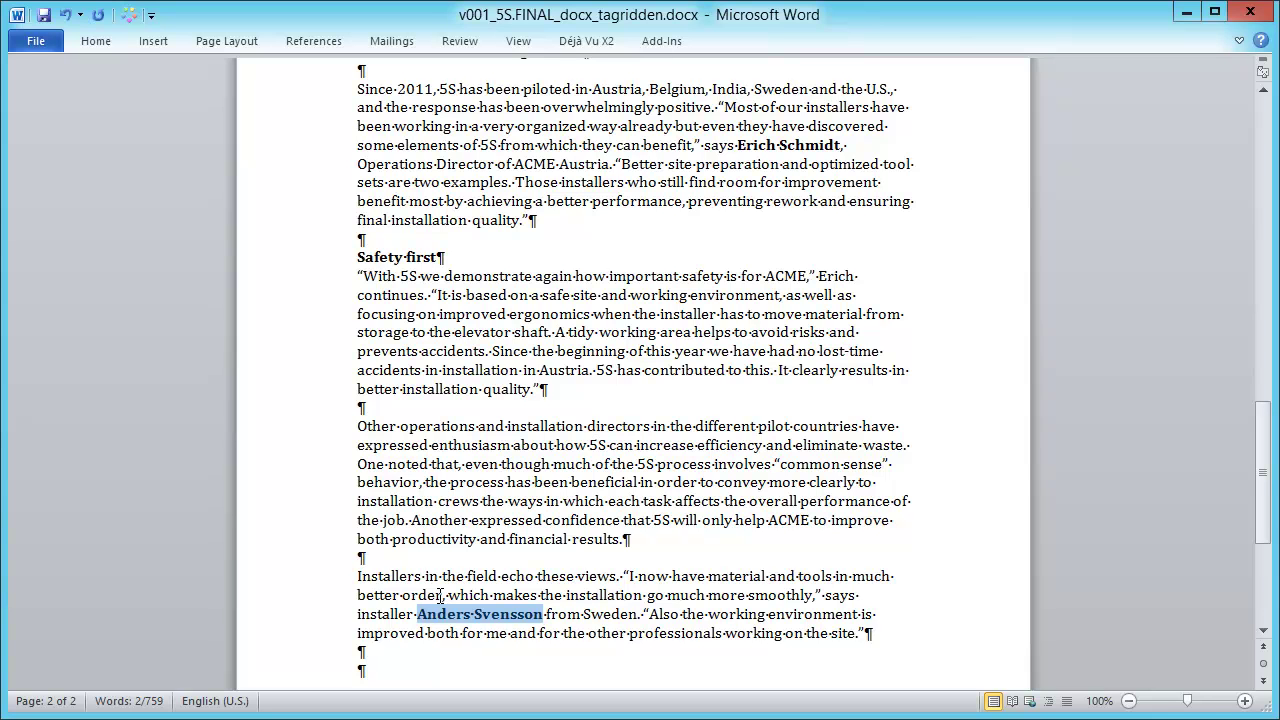
pyautogui.click(562, 521)
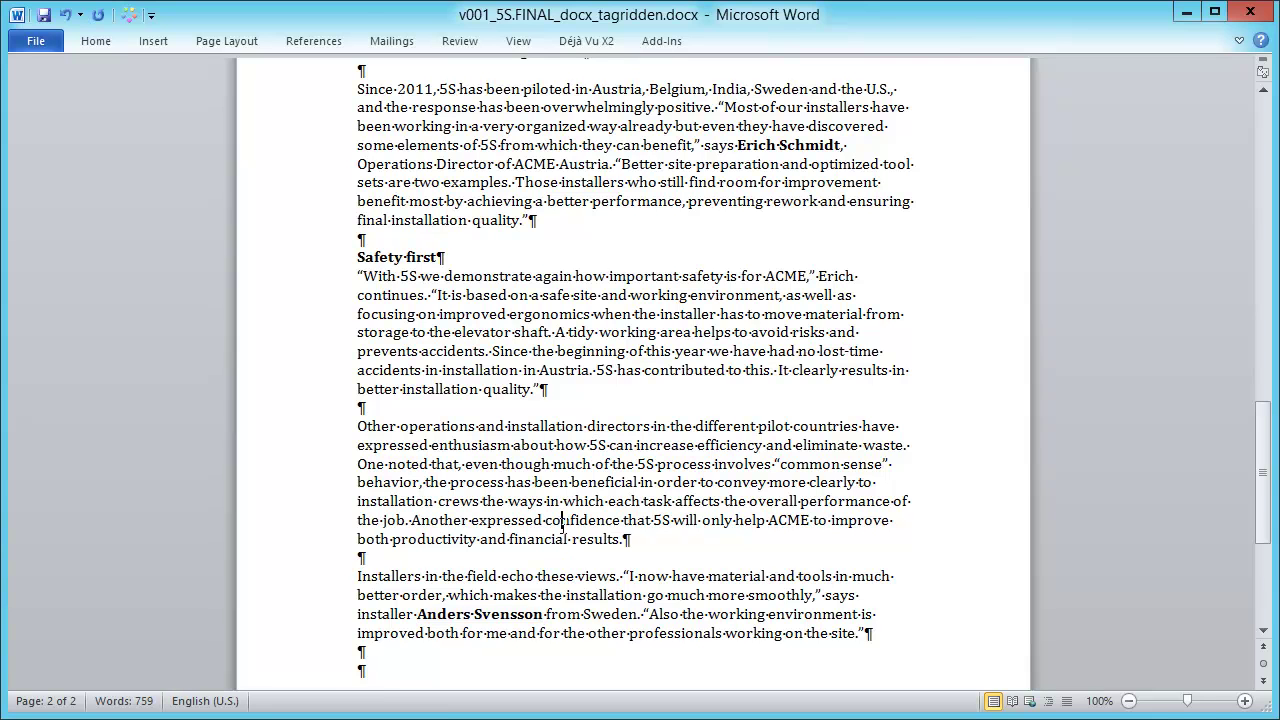
# Save the edited article under the new name v001_5S.FINAL_docx_notags.docx
pyautogui.press('F12')
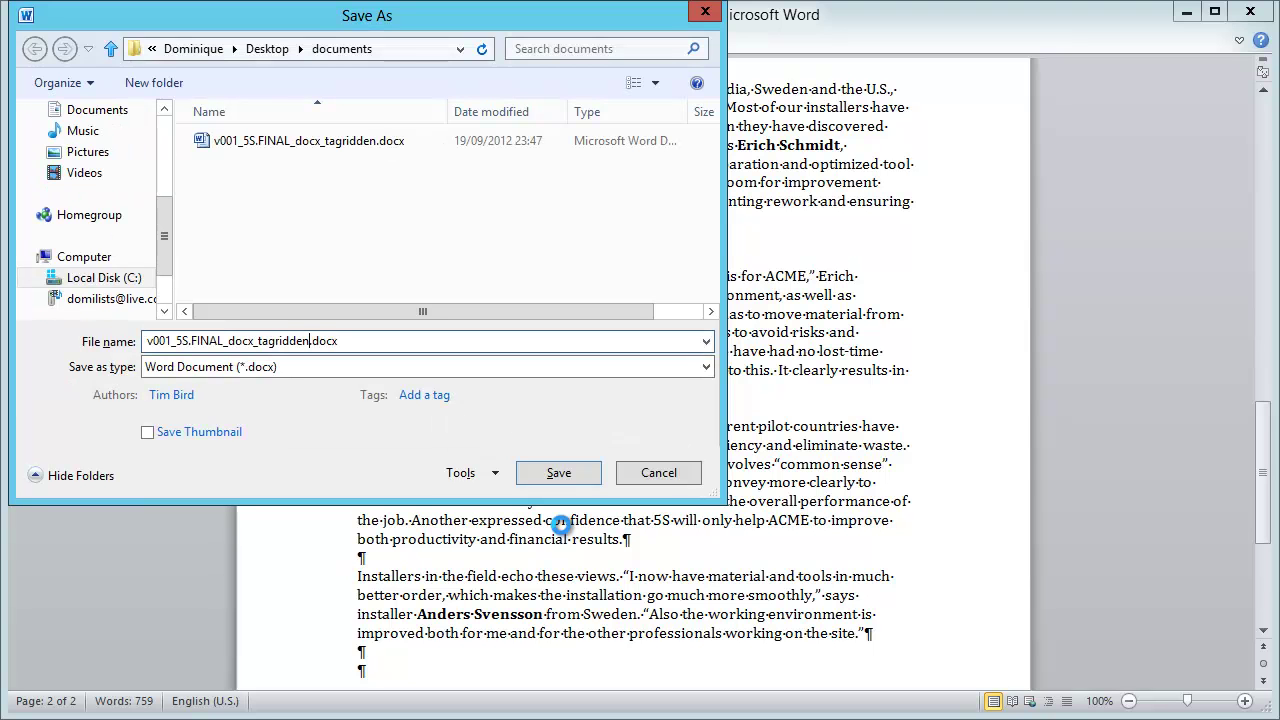
pyautogui.press('BackSpace')
pyautogui.press('BackSpace')
pyautogui.press('BackSpace')
pyautogui.press('BackSpace')
pyautogui.press('BackSpace')
pyautogui.press('BackSpace')
pyautogui.press('BackSpace')
pyautogui.press('BackSpace')
pyautogui.press('BackSpace')
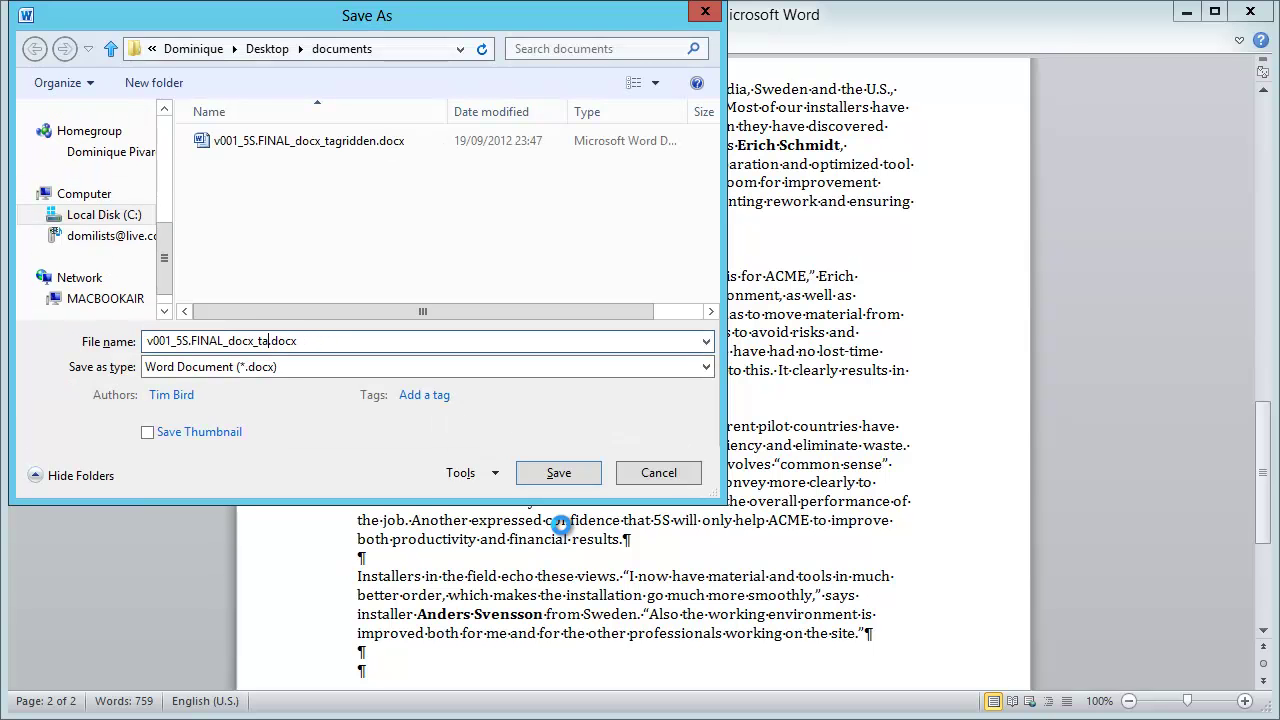
pyautogui.write('nortags')
pyautogui.press('BackSpace')
pyautogui.press('BackSpace')
pyautogui.press('BackSpace')
pyautogui.press('BackSpace')
pyautogui.press('BackSpace')
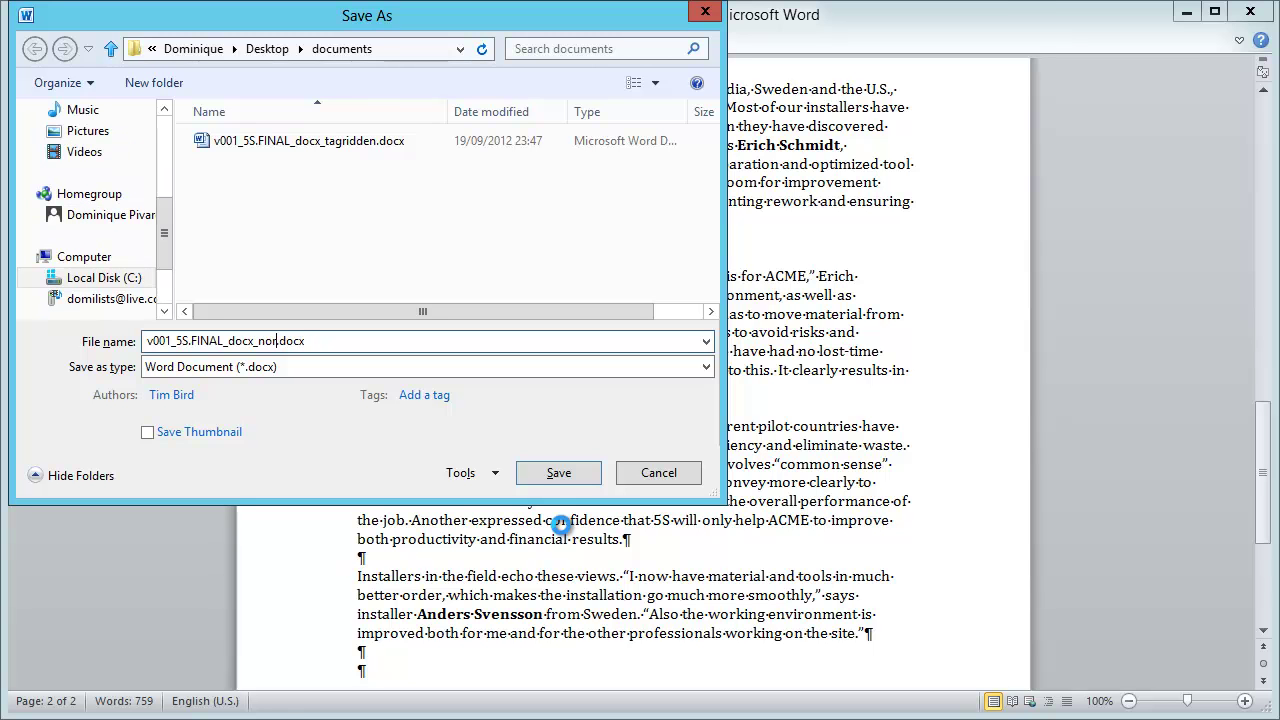
pyautogui.write('tags')
pyautogui.click(564, 485)
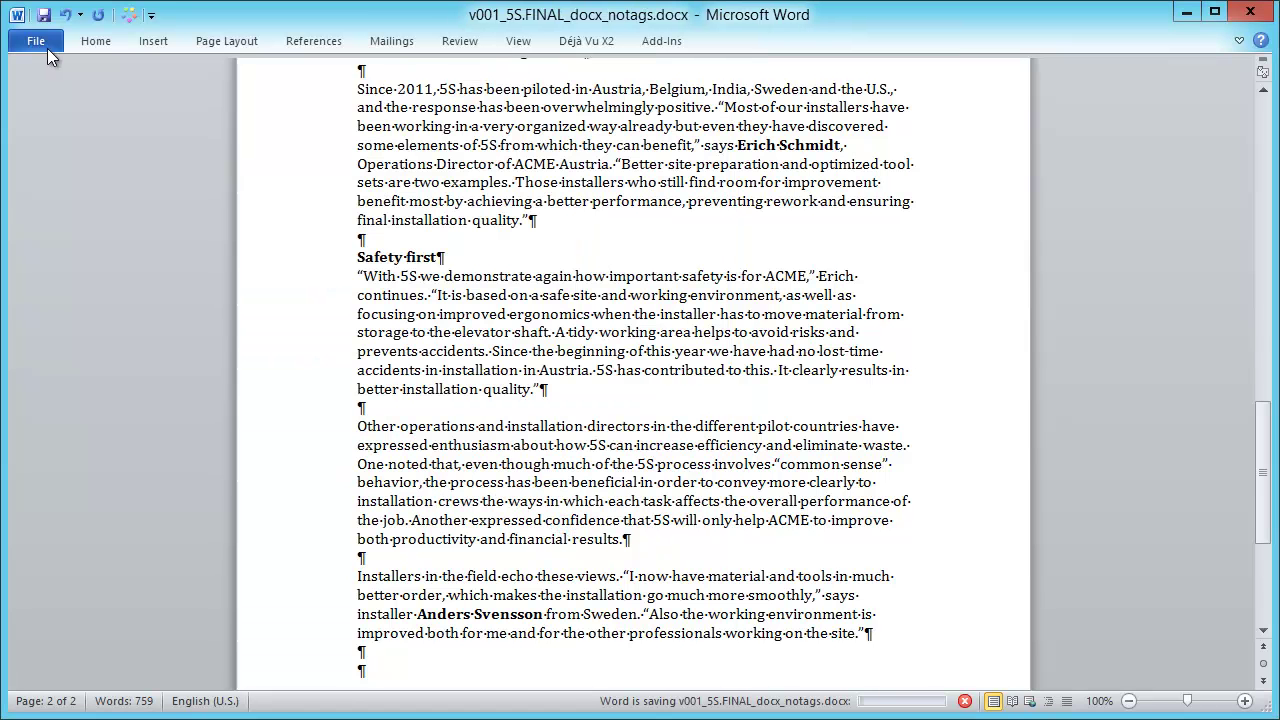
pyautogui.click(47, 48)
# Close the notags file in Word, import it into memoQ and open it in the translation editor
pyautogui.click(67, 160)
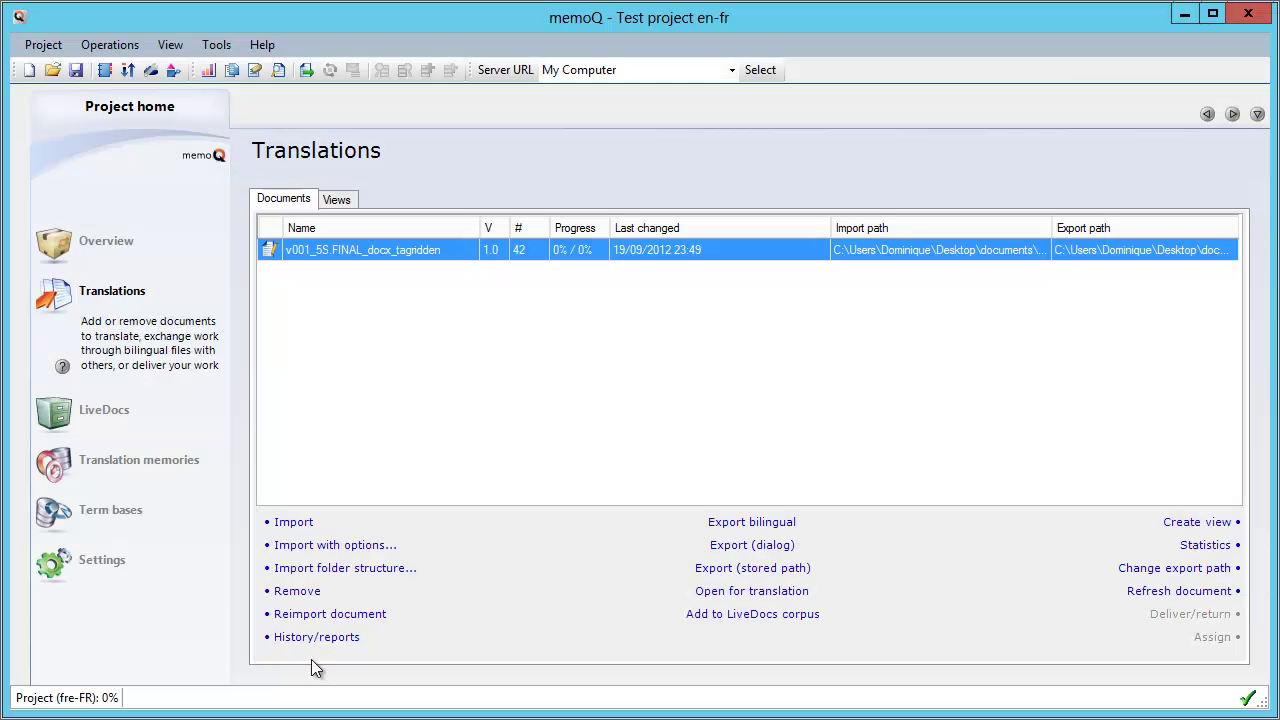
pyautogui.click(297, 522)
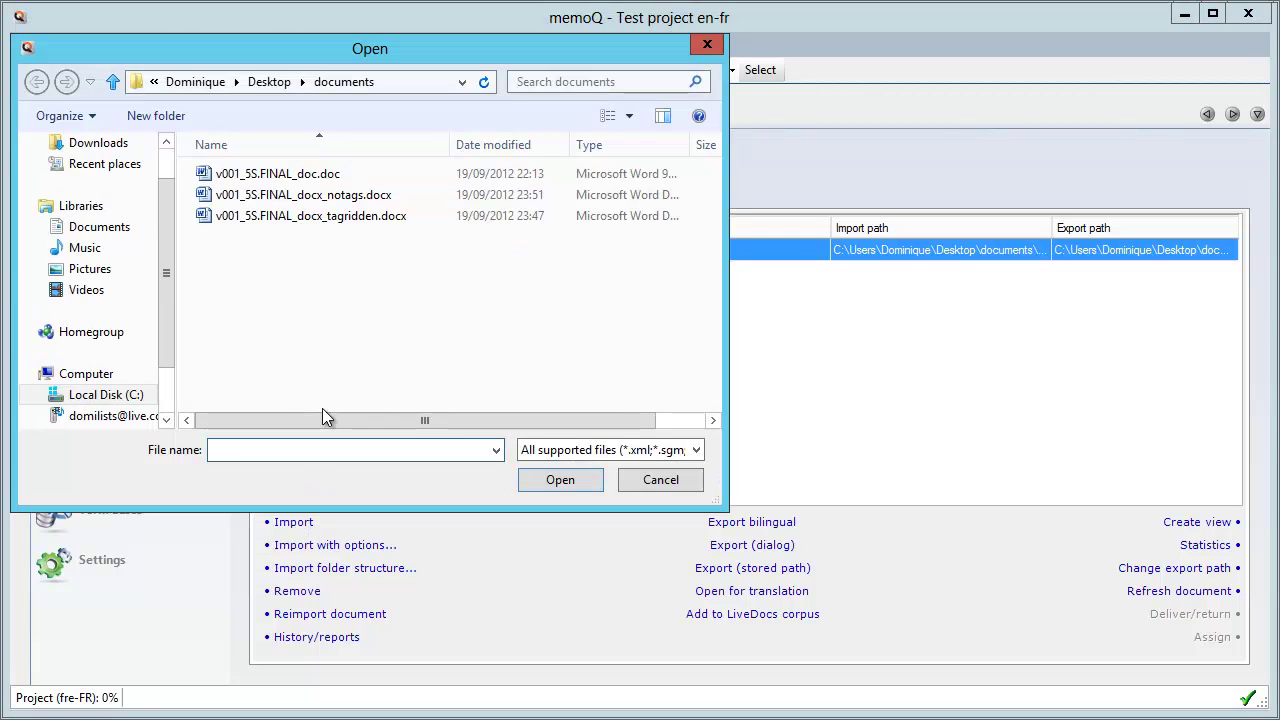
pyautogui.click(339, 194)
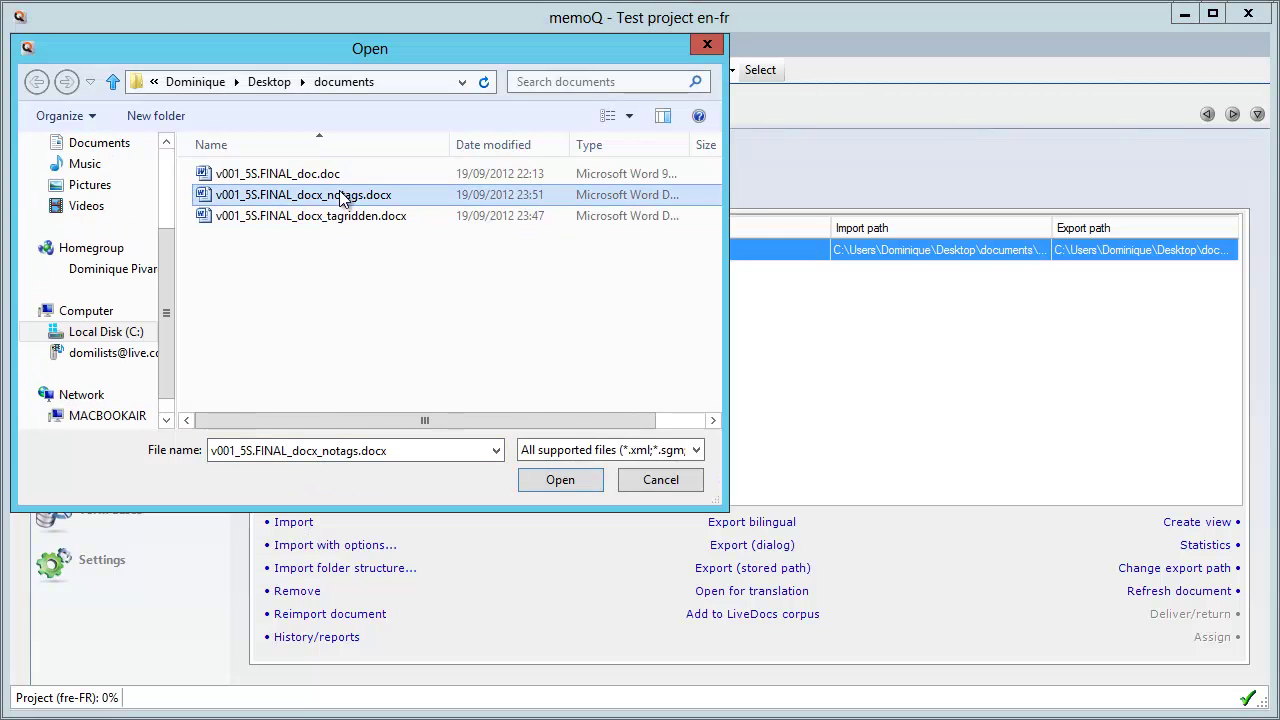
pyautogui.click(543, 476)
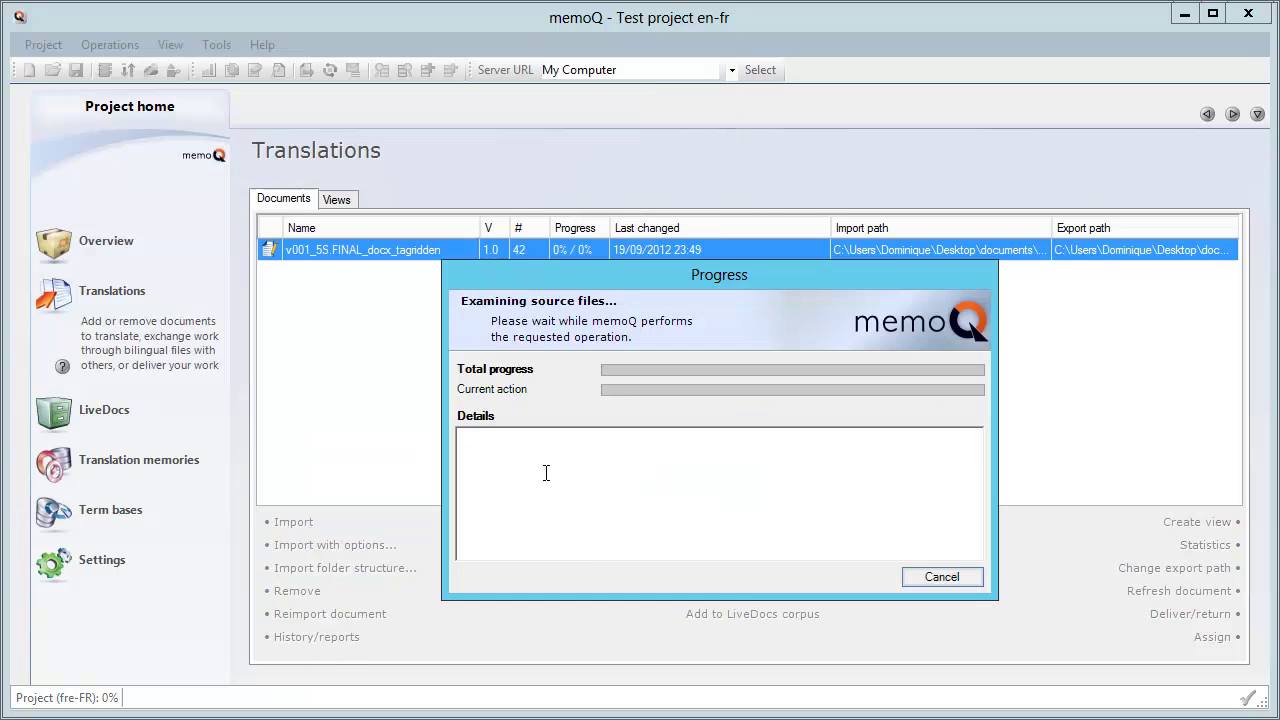
pyautogui.click(386, 273)
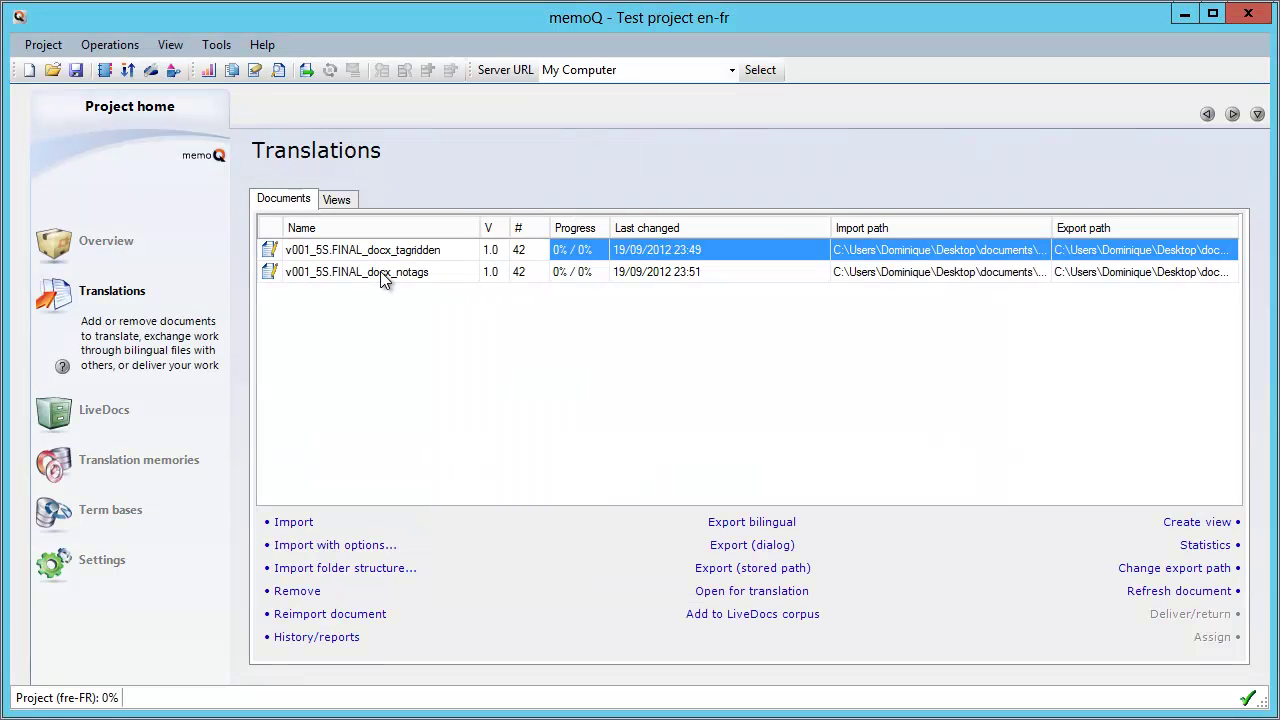
pyautogui.click(733, 591)
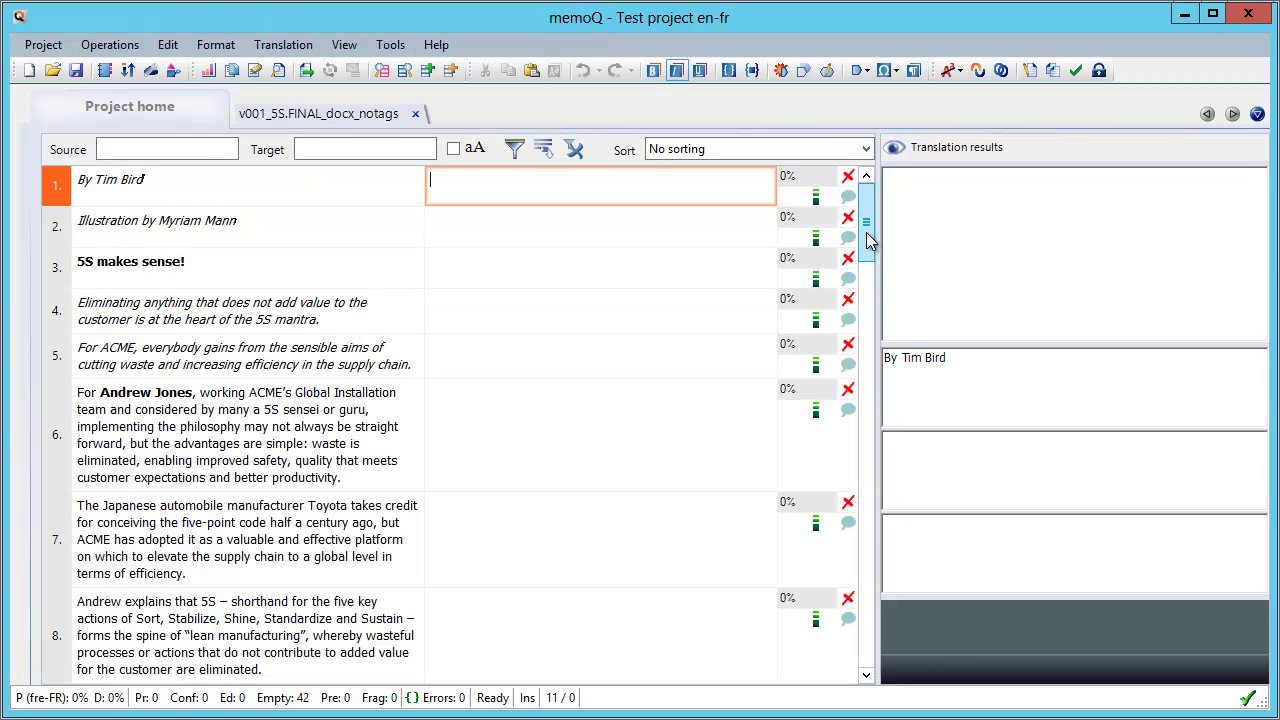
# Scroll the notags document's grid down until segment 39 with its bmk tags shows
pyautogui.moveTo(864, 242); pyautogui.dragTo(870, 494)
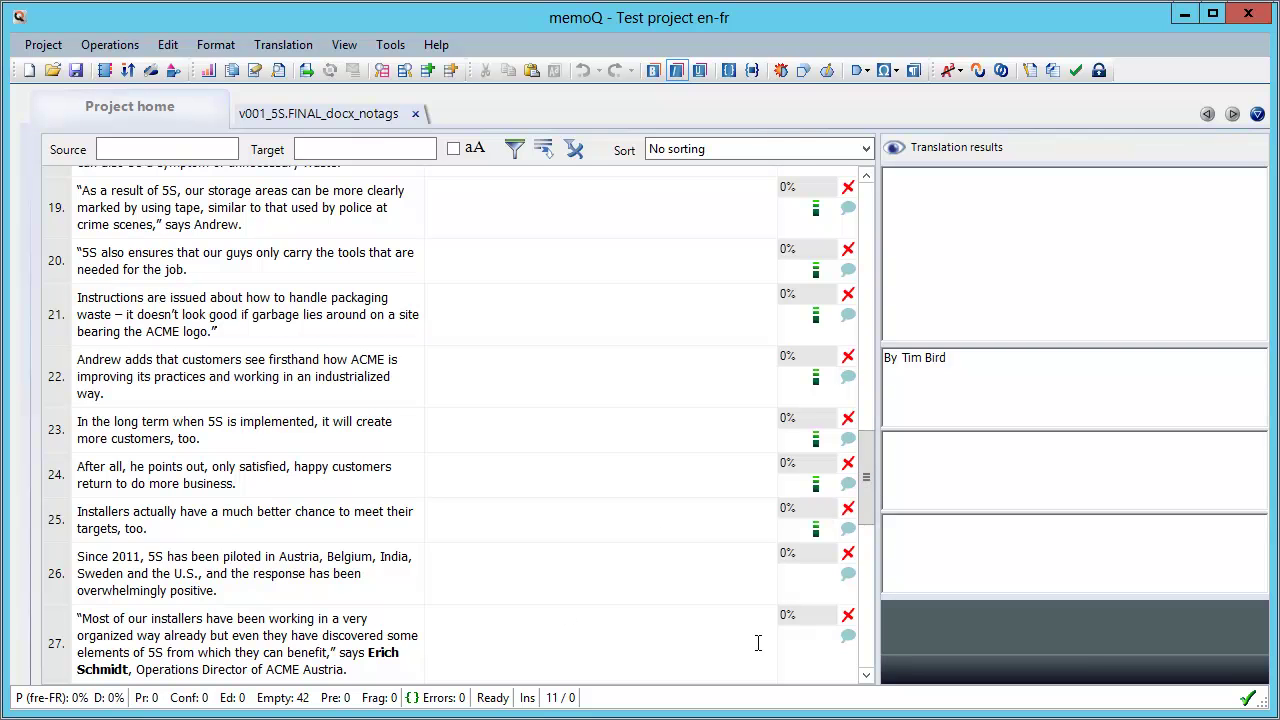
pyautogui.click(866, 677)
pyautogui.click(868, 680)
pyautogui.click(867, 677)
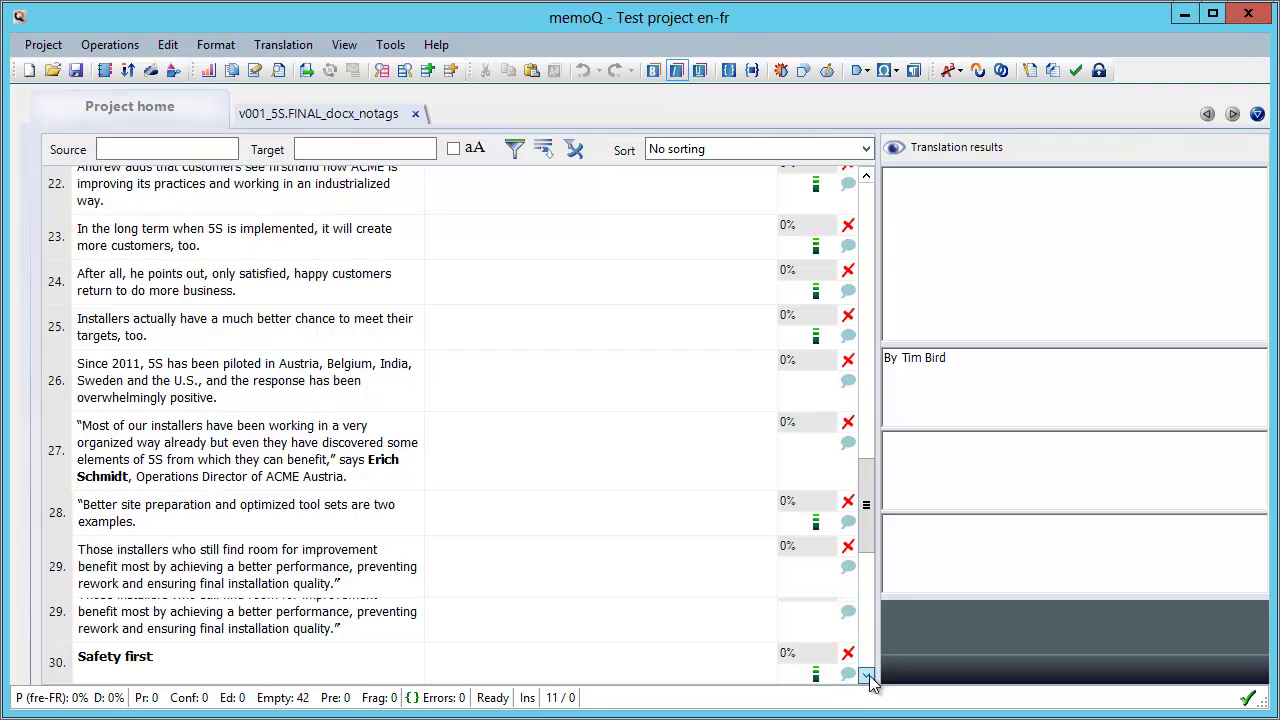
pyautogui.click(867, 677)
pyautogui.click(867, 677)
pyautogui.click(867, 677)
pyautogui.click(867, 677)
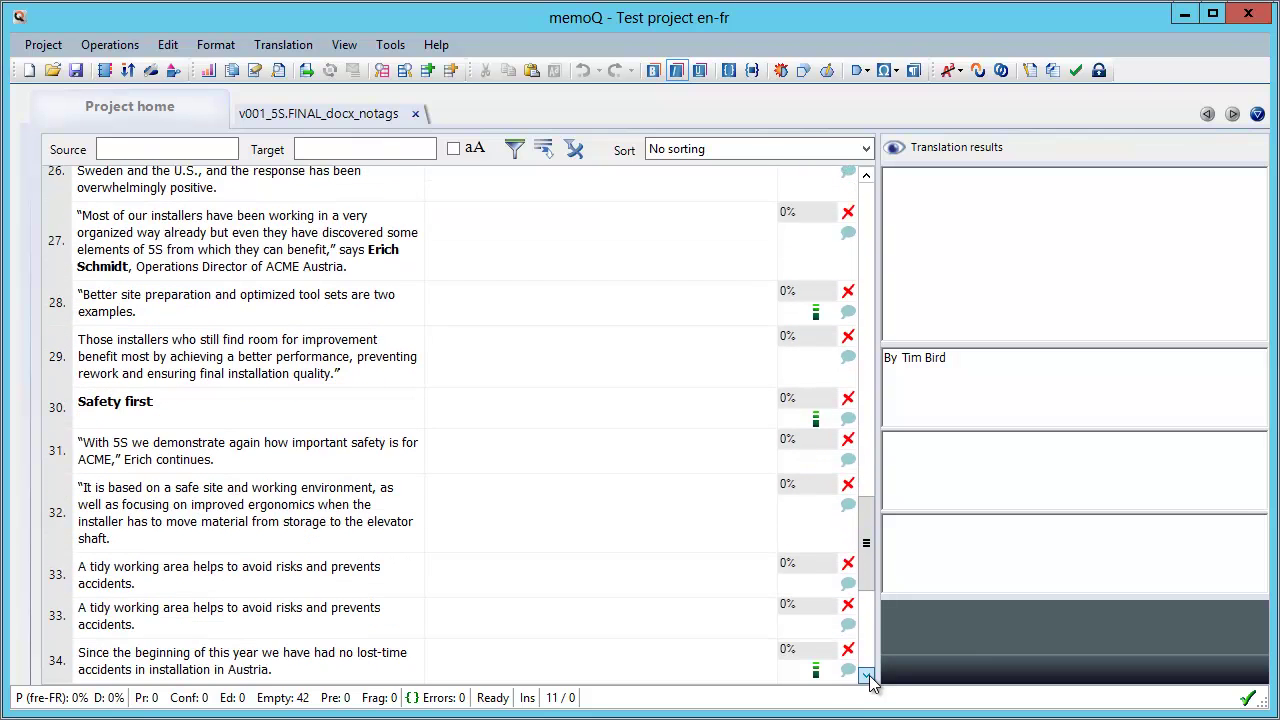
pyautogui.click(867, 677)
pyautogui.click(867, 677)
pyautogui.click(867, 677)
pyautogui.click(867, 677)
pyautogui.click(867, 677)
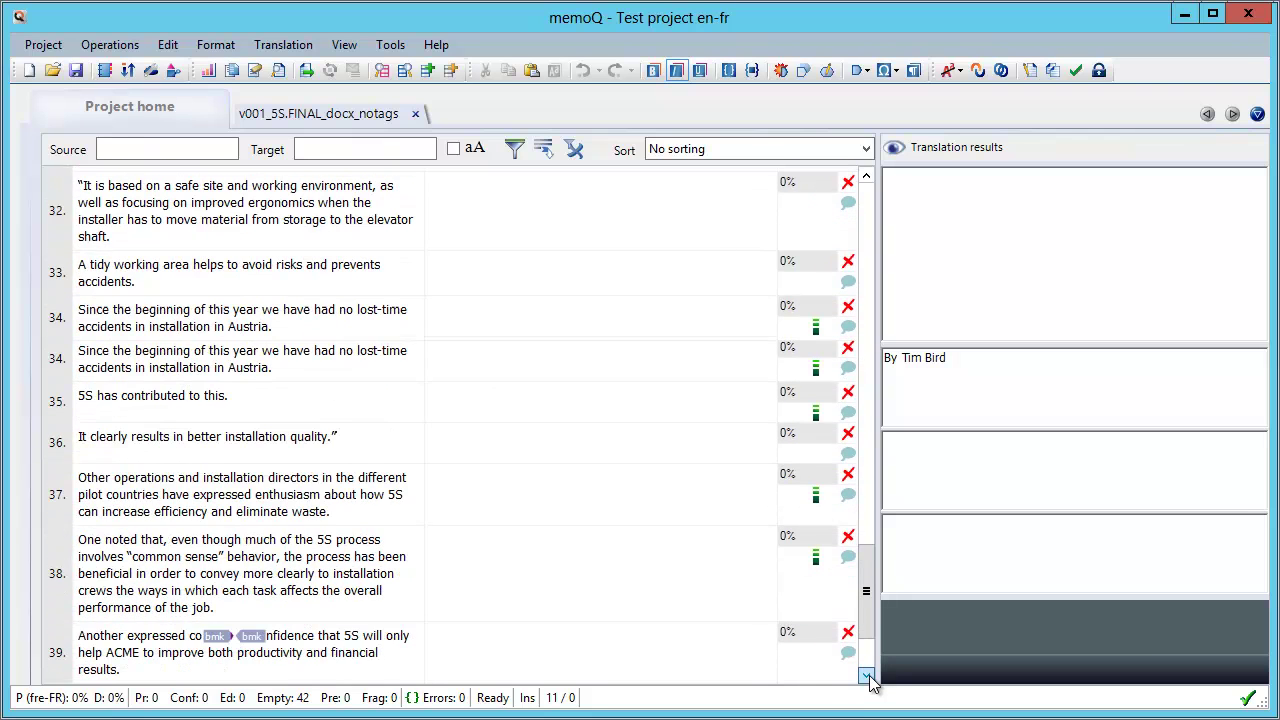
pyautogui.click(867, 677)
pyautogui.click(867, 677)
pyautogui.scroll(-1, 600, 630)
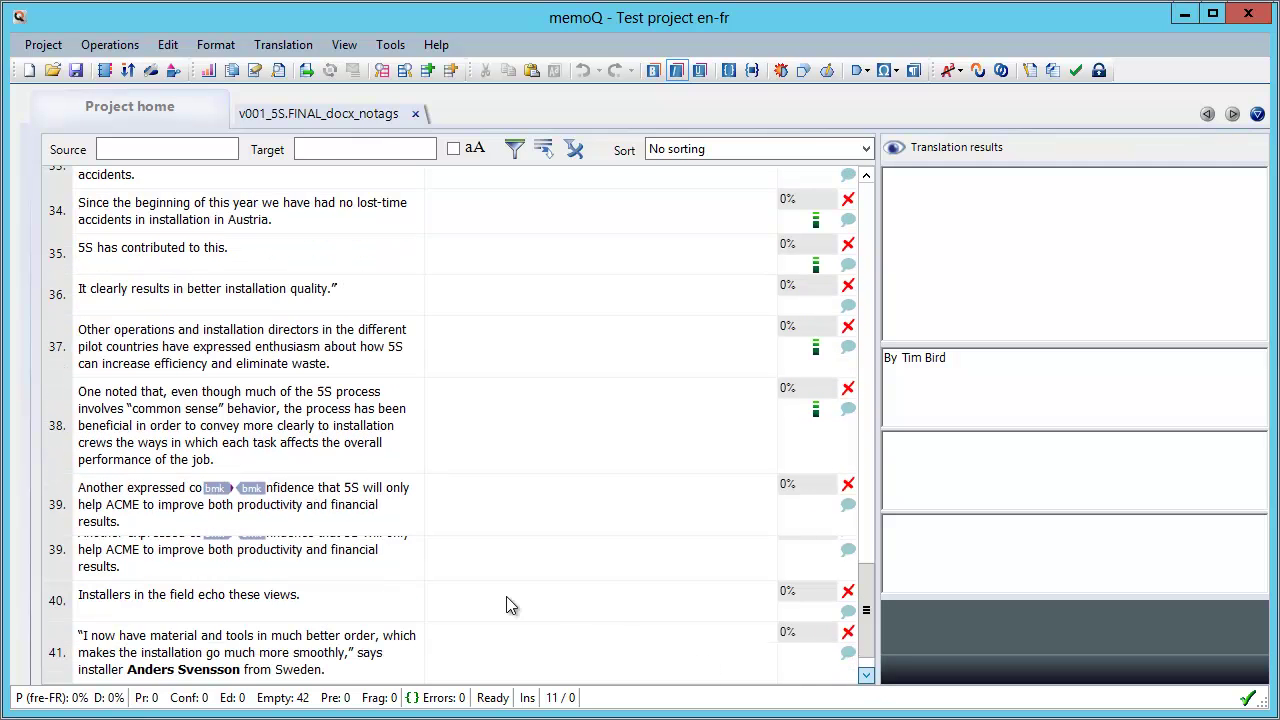
# Remove the bmk tags from 'confidence' in segment 39's source, then switch to SDL Trados Studio
pyautogui.click(268, 487)
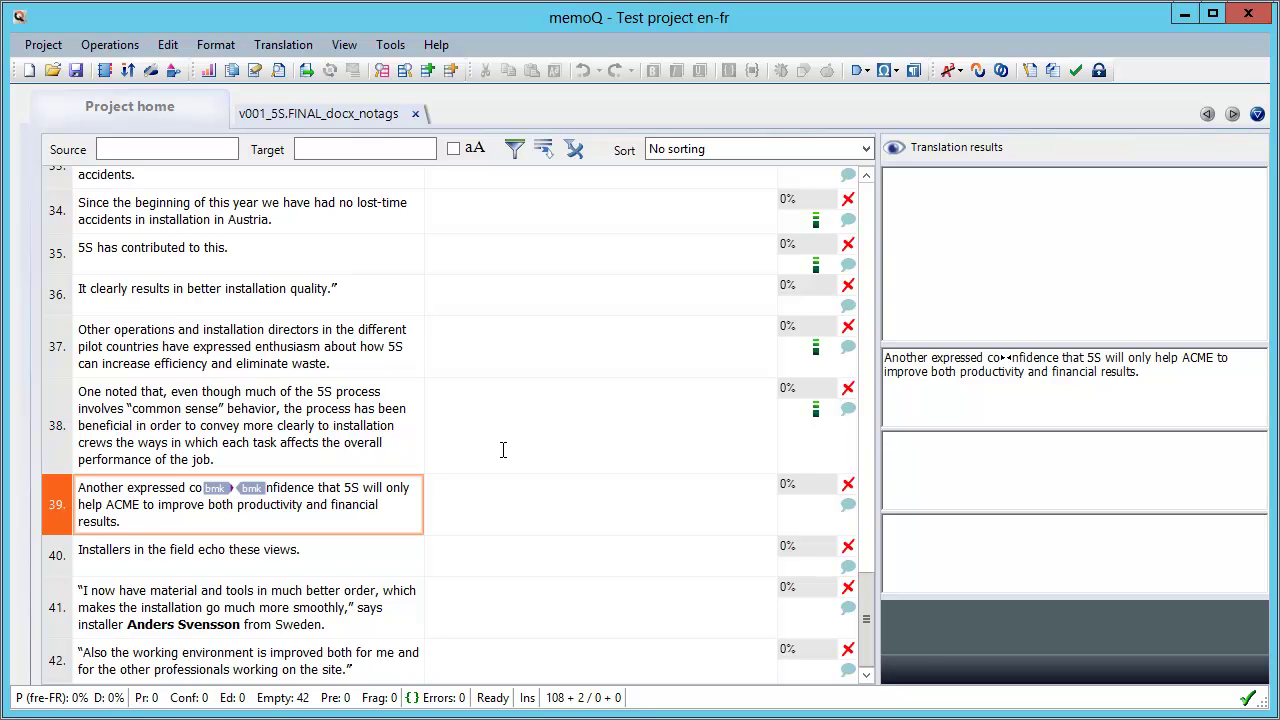
pyautogui.press('ctrl+Insert')
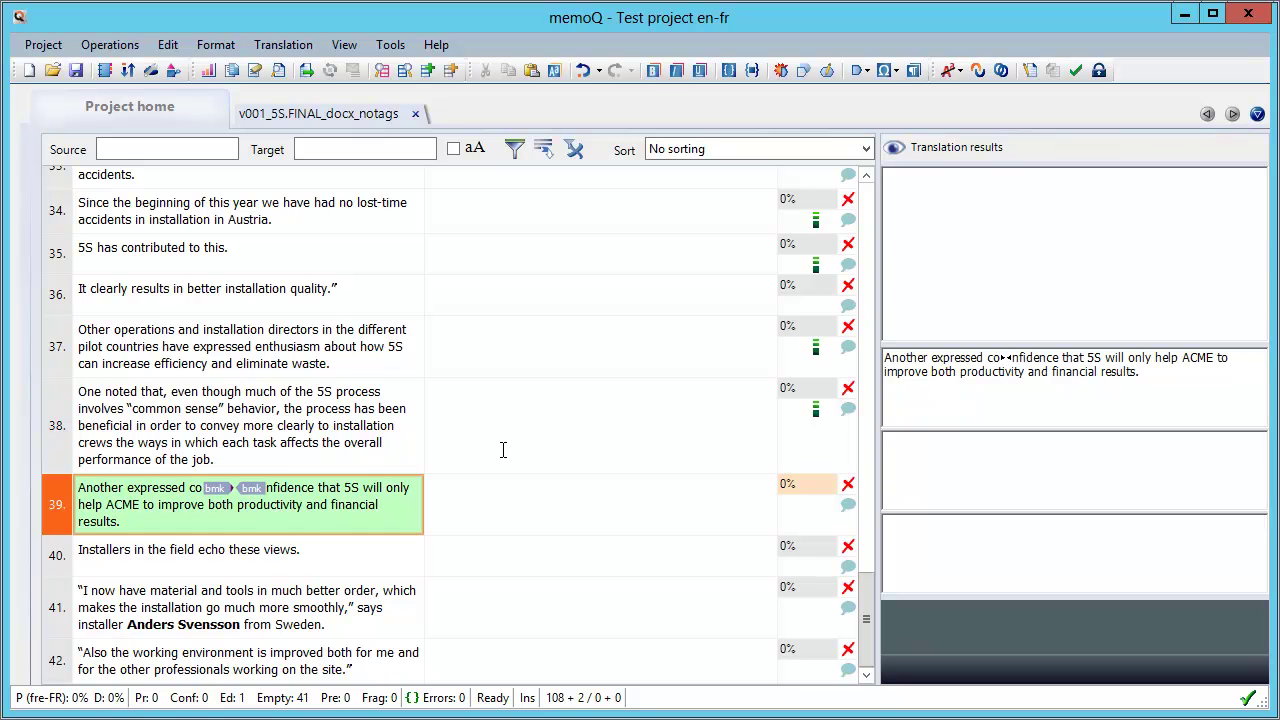
pyautogui.press('BackSpace')
pyautogui.press('BackSpace')
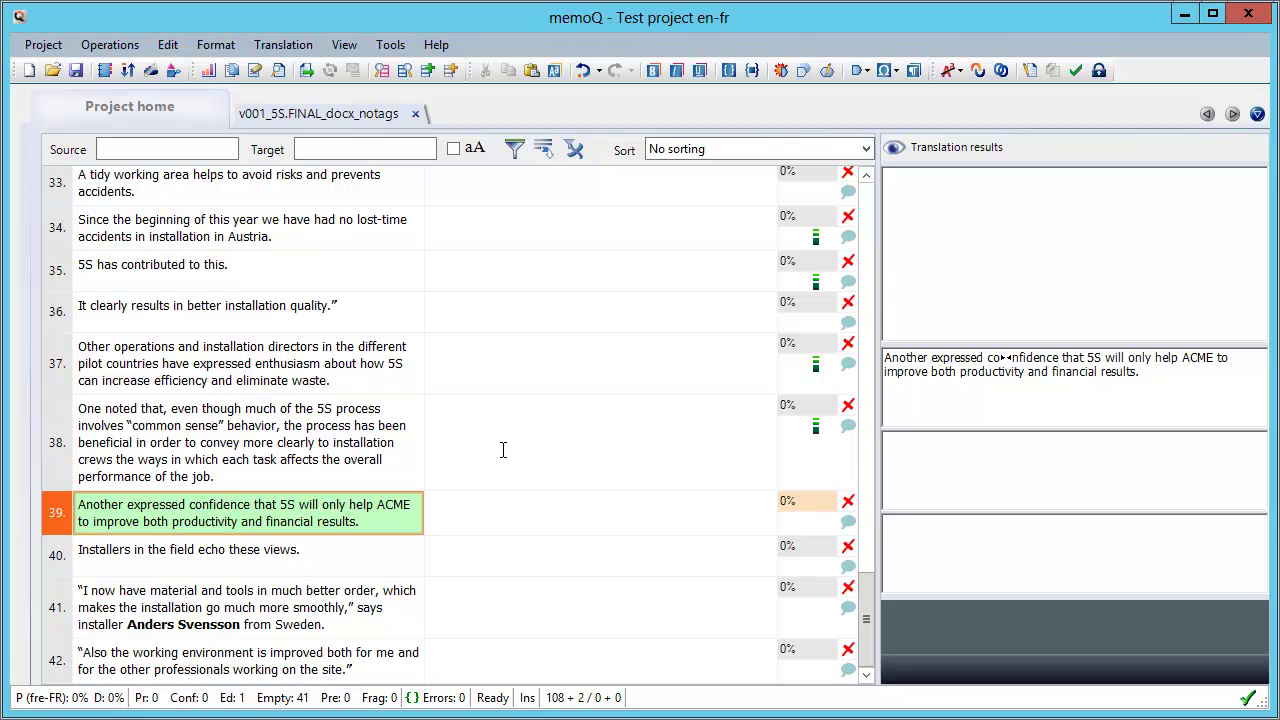
pyautogui.click(538, 520)
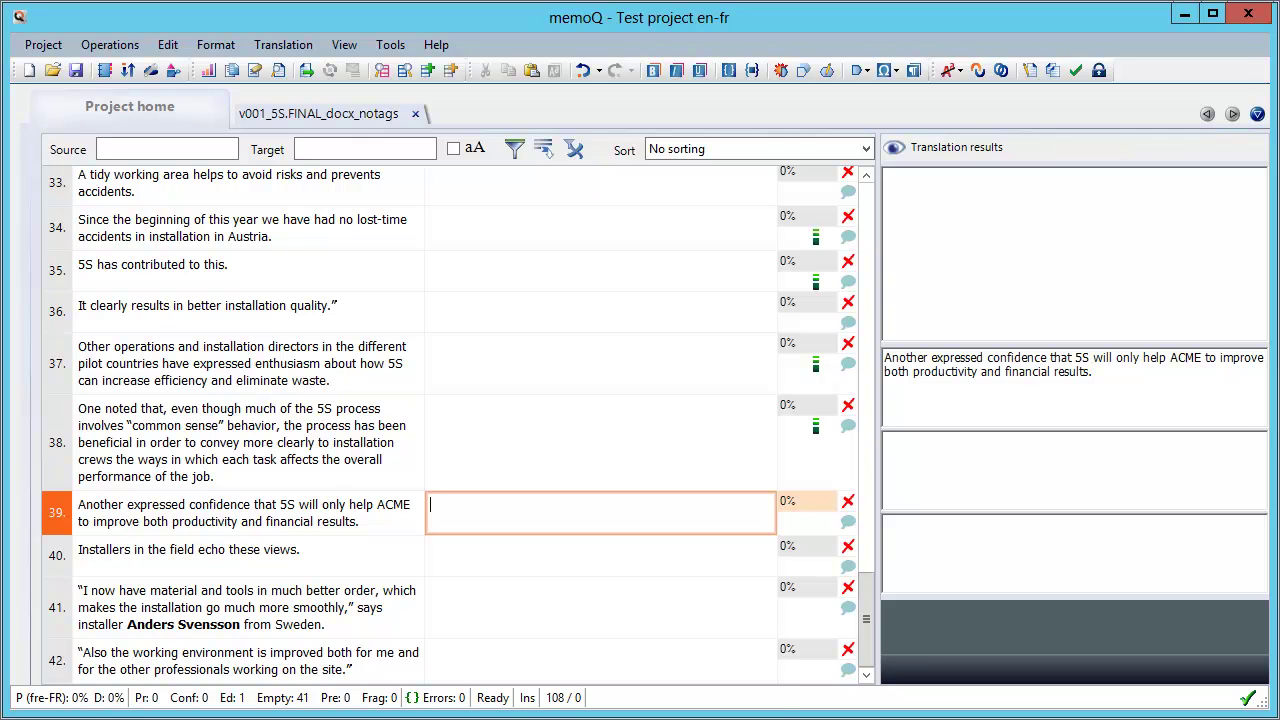
pyautogui.click(168, 711)
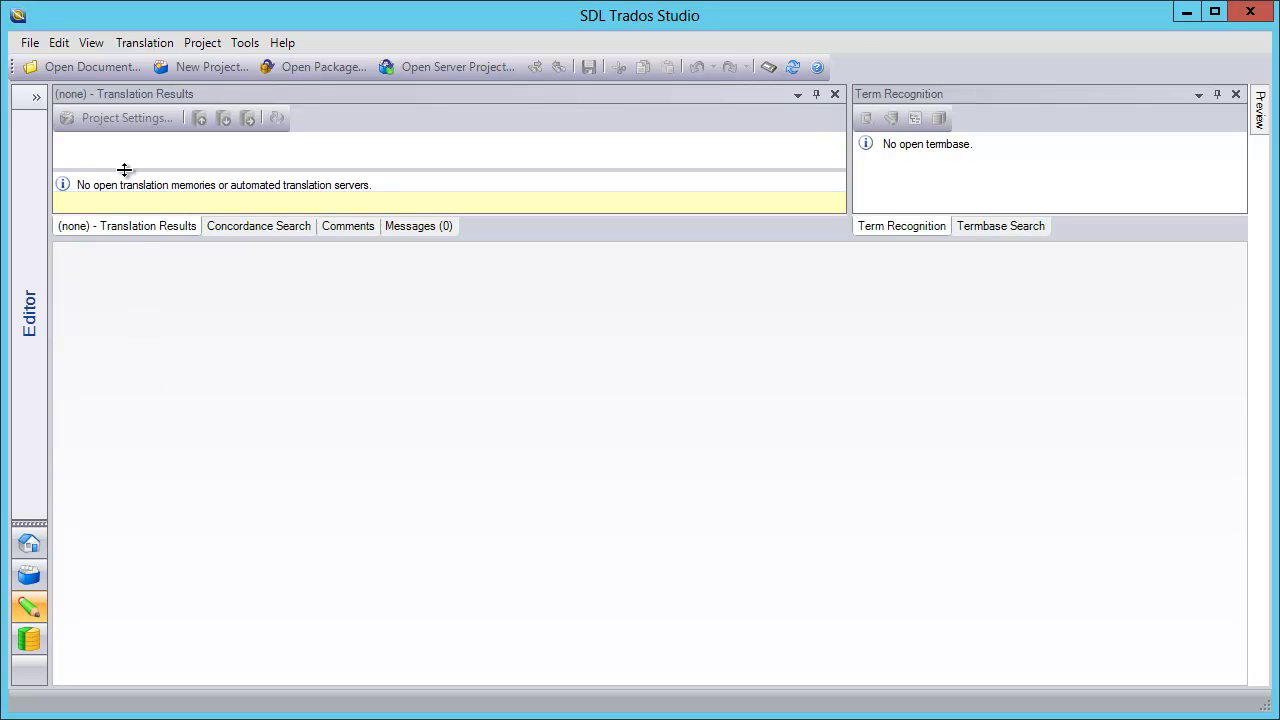
# Open v001_5S.FINAL_docx_tagridden.docx in Trados Studio for en-GB to fr-FR translation
pyautogui.click(95, 68)
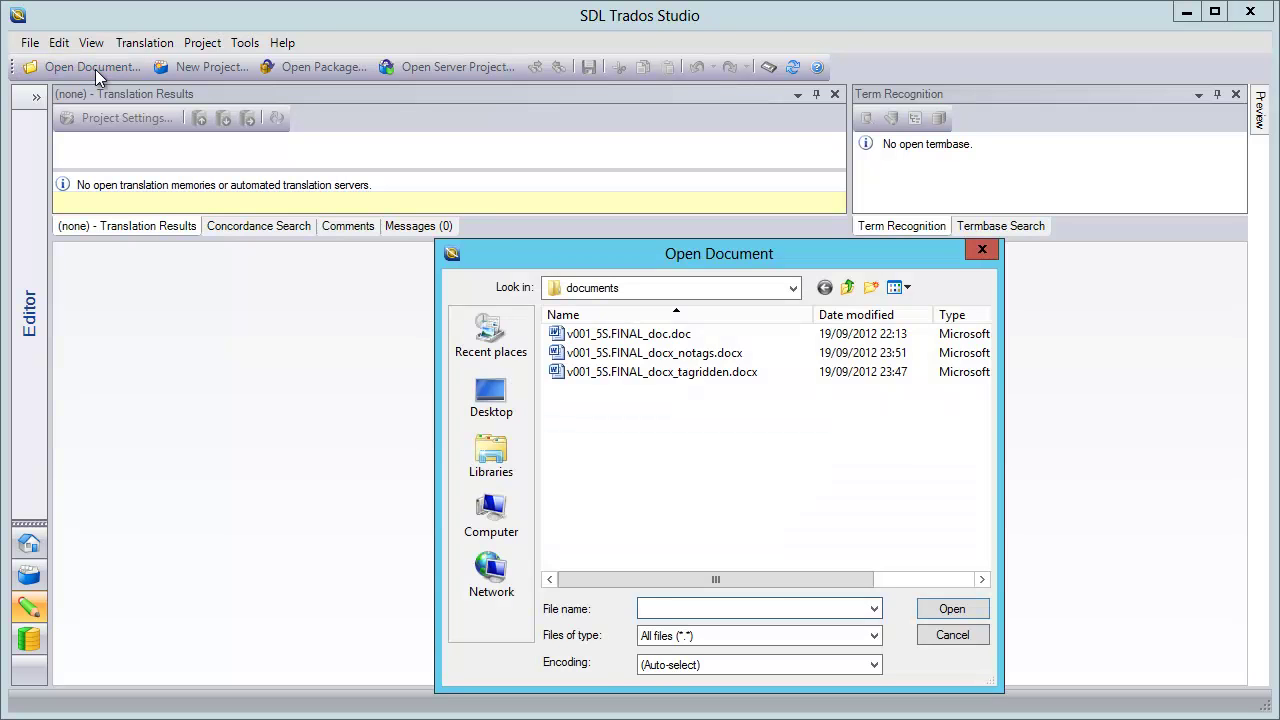
pyautogui.click(619, 373)
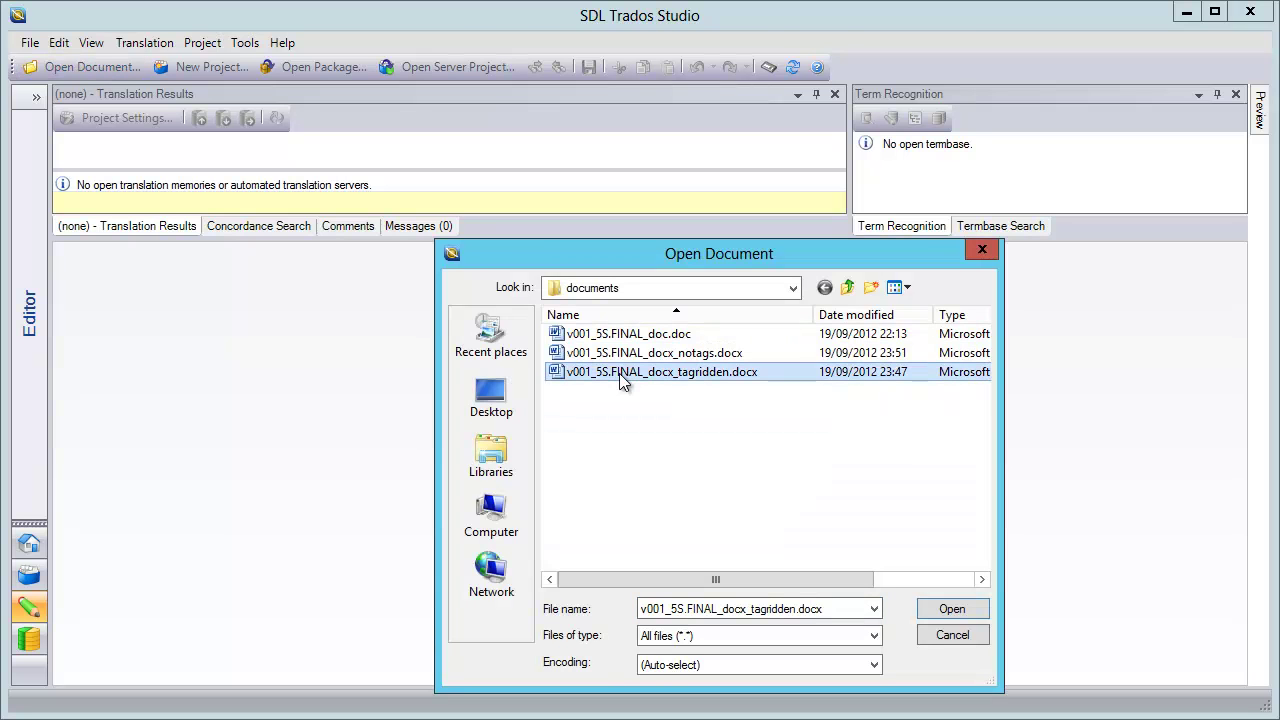
pyautogui.click(936, 610)
pyautogui.click(757, 548)
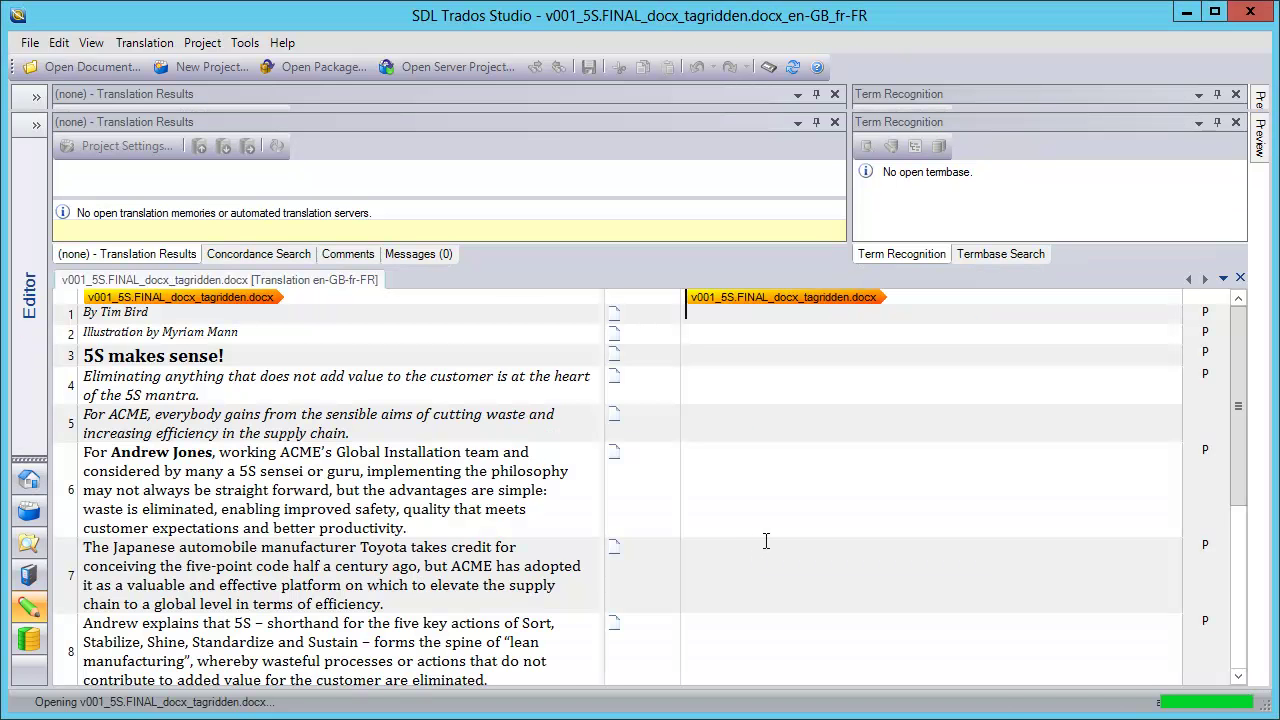
# Move through segments 26 to 42 to confirm the source text shows no tags
pyautogui.moveTo(1238, 406); pyautogui.dragTo(1234, 582)
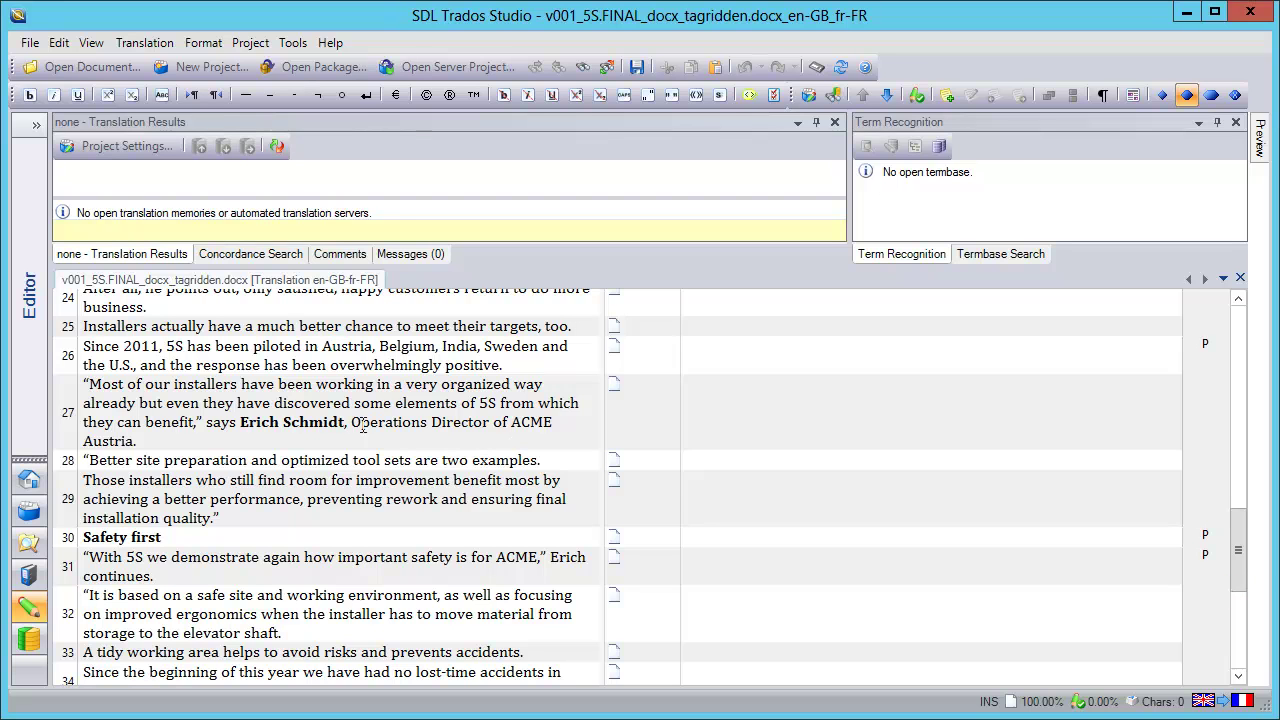
pyautogui.click(104, 345)
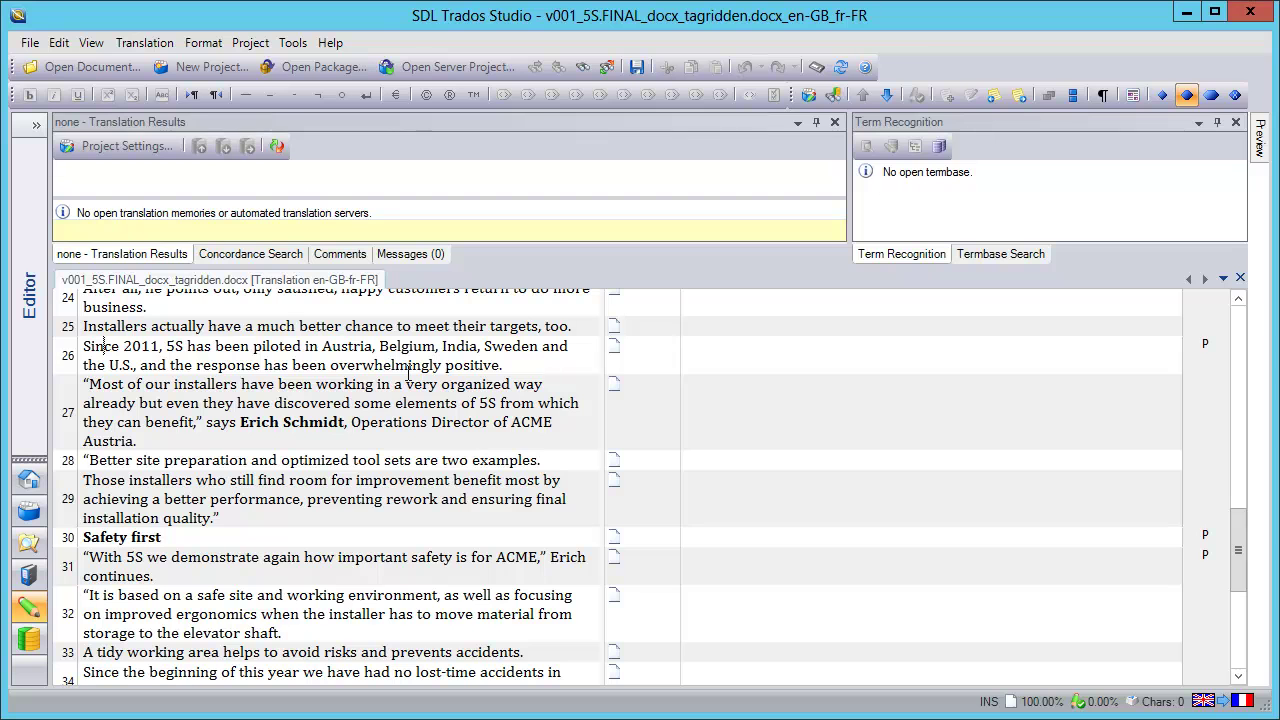
pyautogui.press('Down')
pyautogui.press('Down')
pyautogui.press('Down')
pyautogui.press('Down')
pyautogui.press('Down')
pyautogui.press('Down')
pyautogui.press('Down')
pyautogui.press('Down')
pyautogui.press('Down')
pyautogui.press('Down')
pyautogui.press('Down')
pyautogui.press('Down')
pyautogui.press('Down')
pyautogui.press('Down')
pyautogui.press('Down')
pyautogui.press('Down')
pyautogui.press('Down')
pyautogui.press('Down')
pyautogui.press('Down')
pyautogui.press('Down')
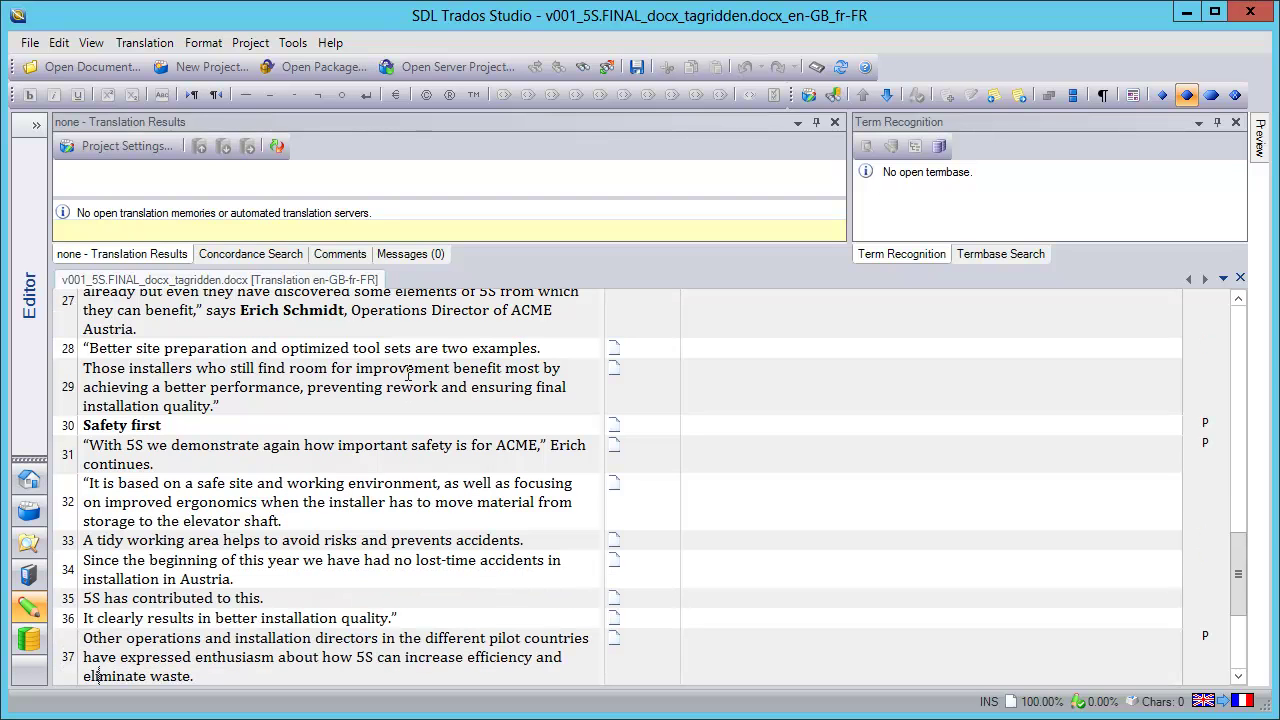
pyautogui.press('Down')
pyautogui.press('Down')
pyautogui.press('Down')
pyautogui.press('Down')
pyautogui.press('Down')
pyautogui.press('Down')
pyautogui.press('Down')
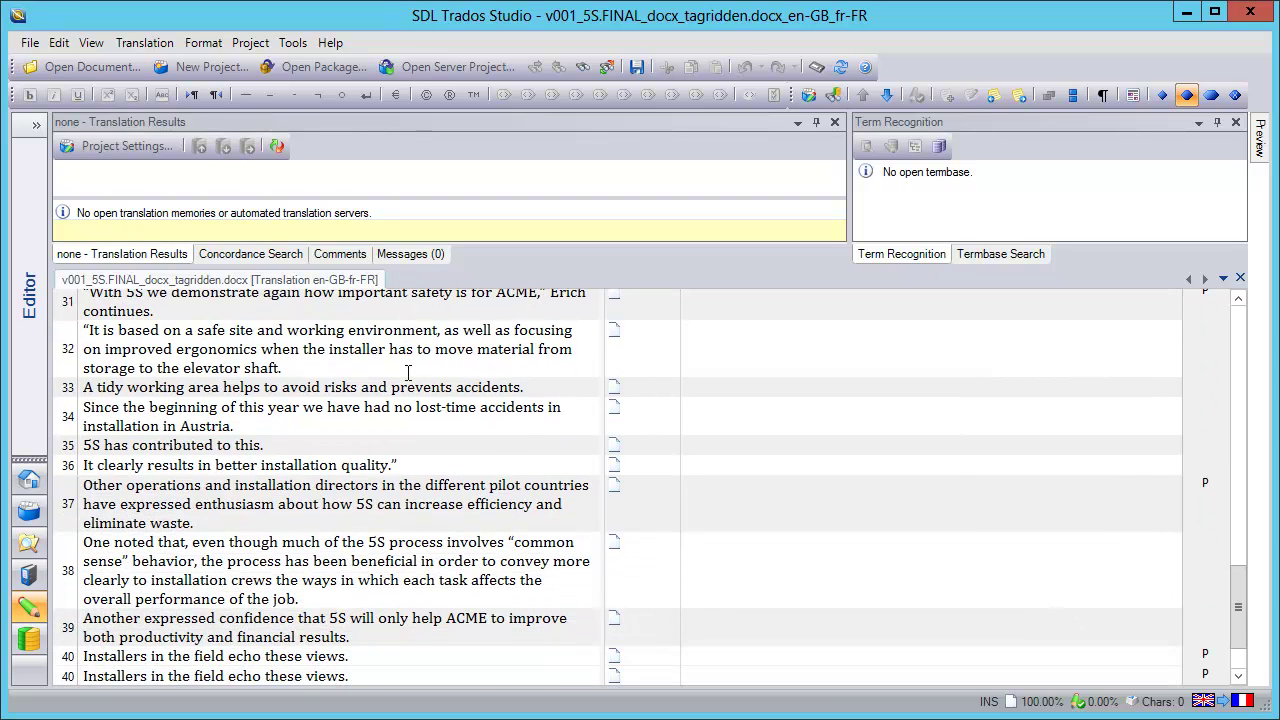
pyautogui.press('Down')
pyautogui.press('Down')
pyautogui.press('Down')
pyautogui.press('Down')
pyautogui.press('Down')
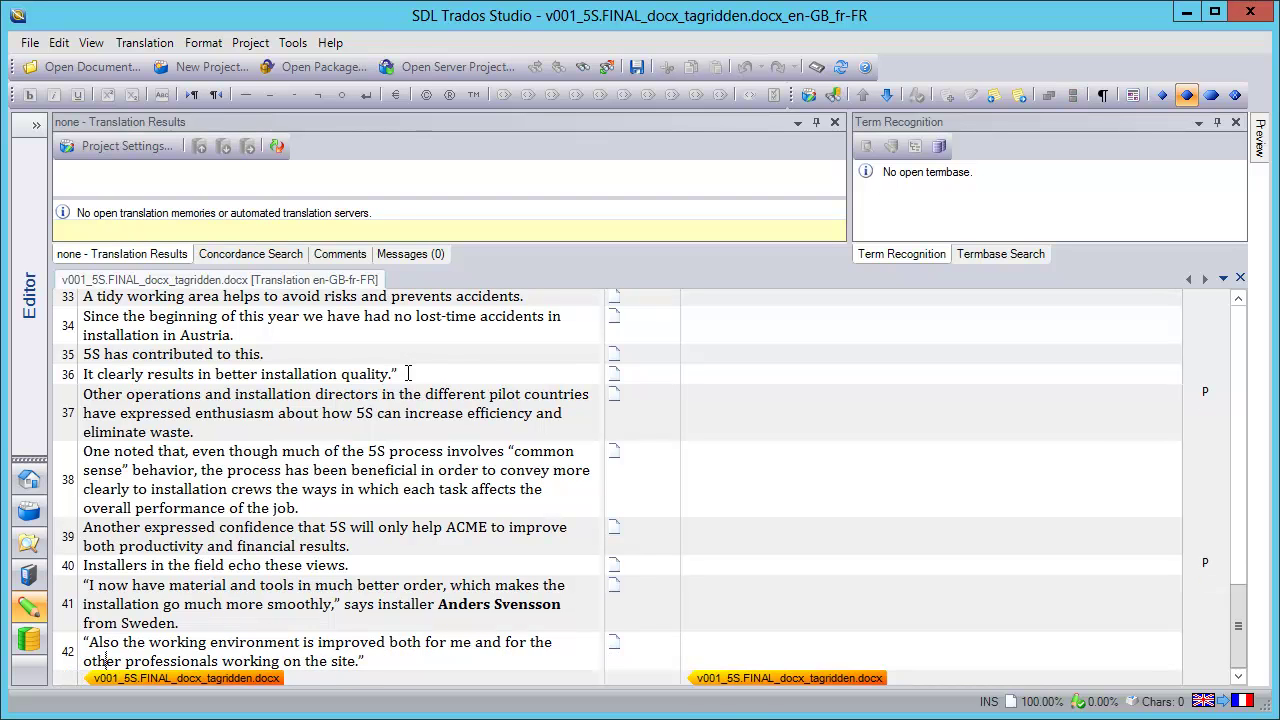
pyautogui.press('Up')
pyautogui.press('Up')
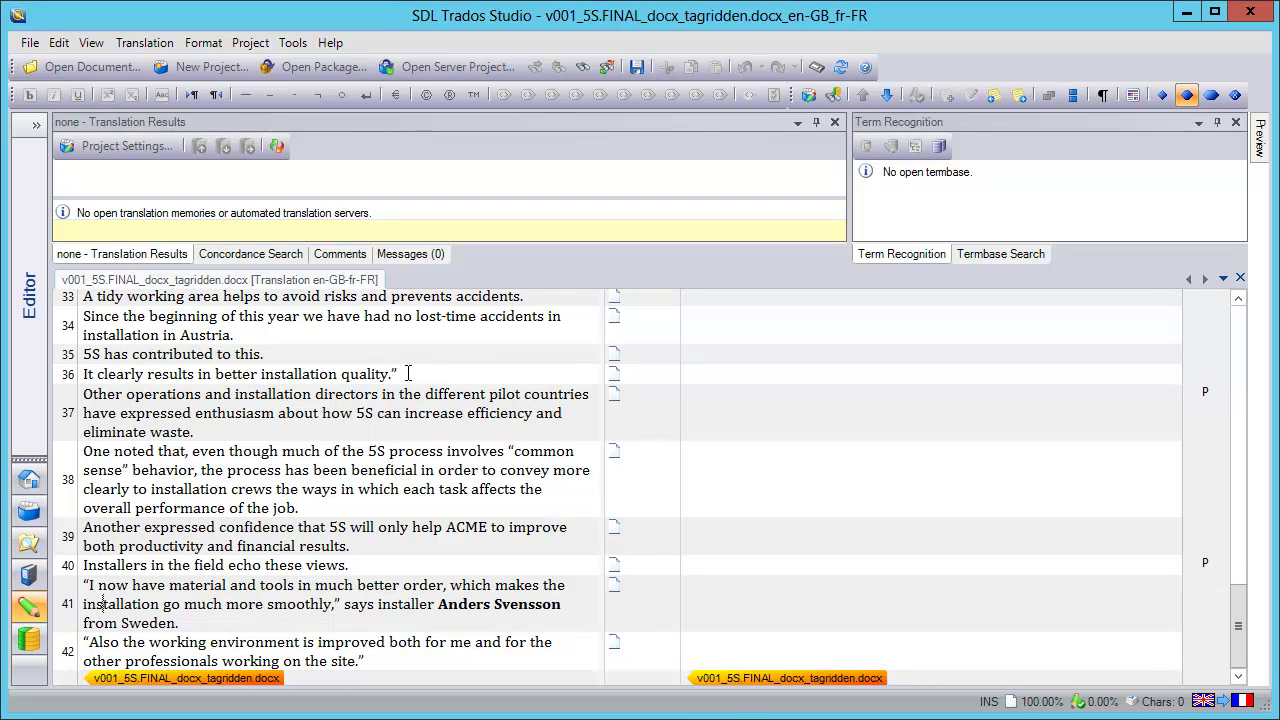